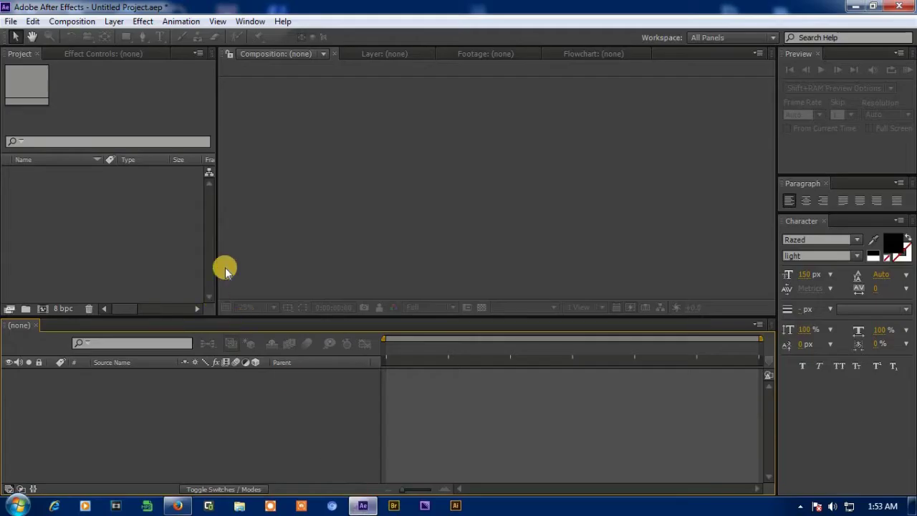
- Open the Composition menu in the empty Untitled Project
left_click(64, 25)
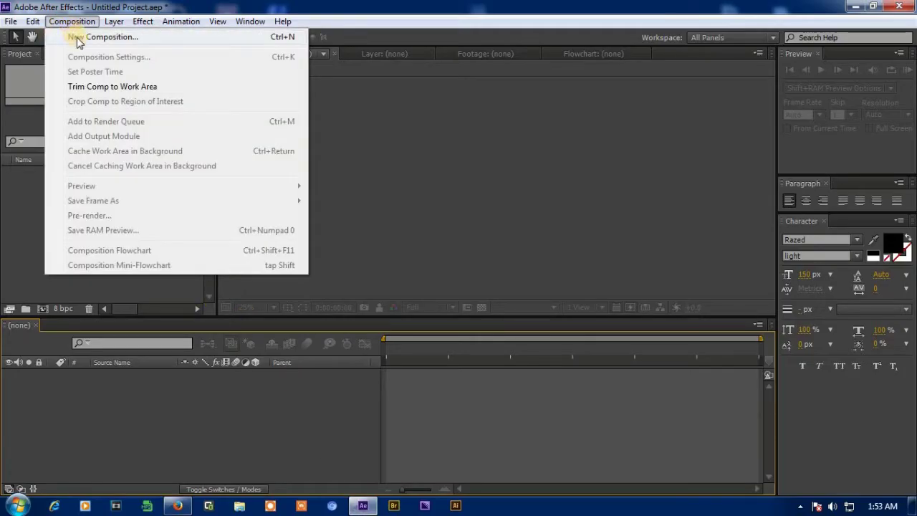
- Create Comp 1 using the HDTV 1080 29.97 preset at 1920×1080
left_click(100, 37)
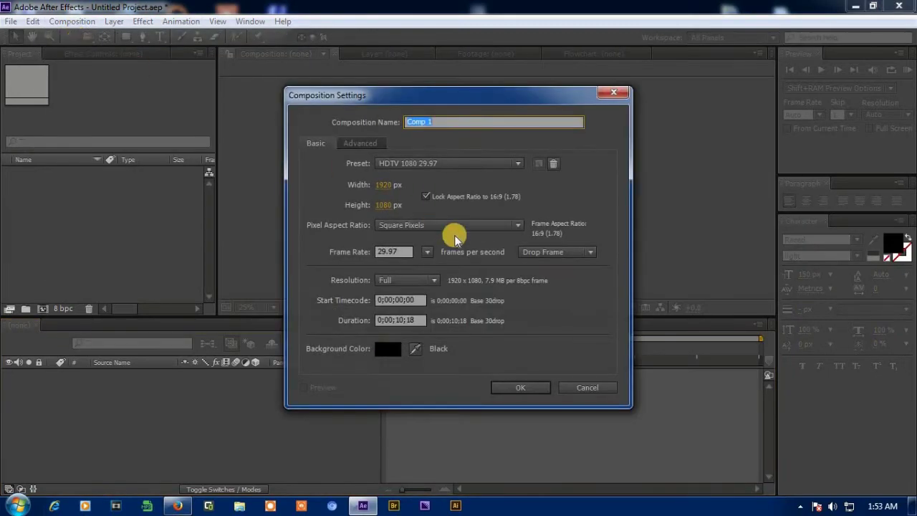
left_click(522, 386)
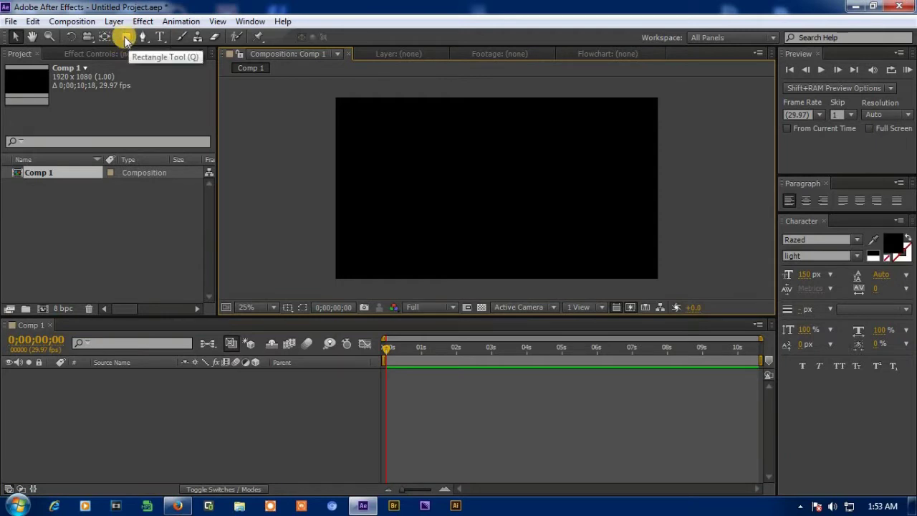
- Draw a large white circle on the comp's right side with the Ellipse Tool
left_click(125, 37)
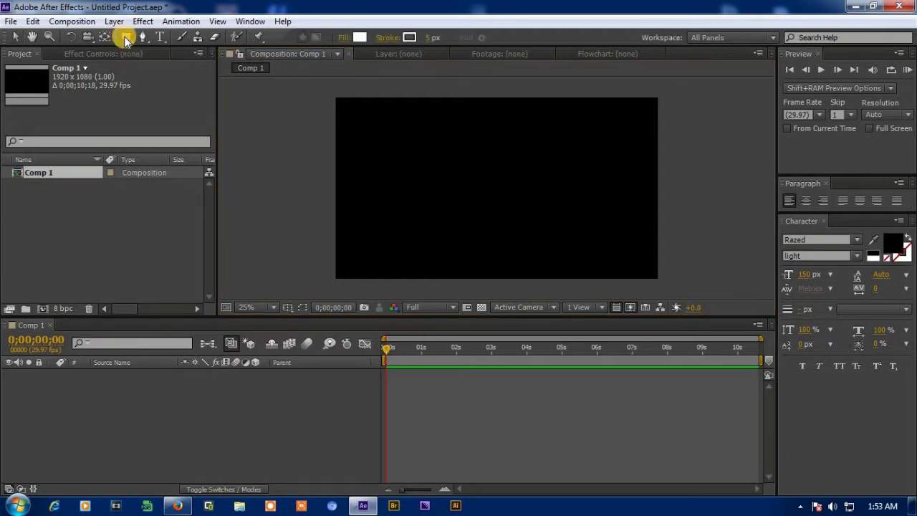
left_click(126, 39)
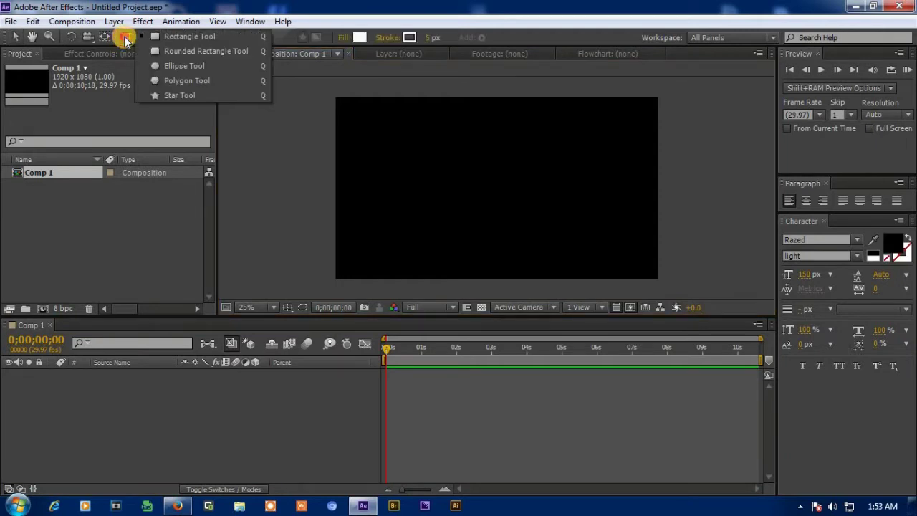
left_click(174, 66)
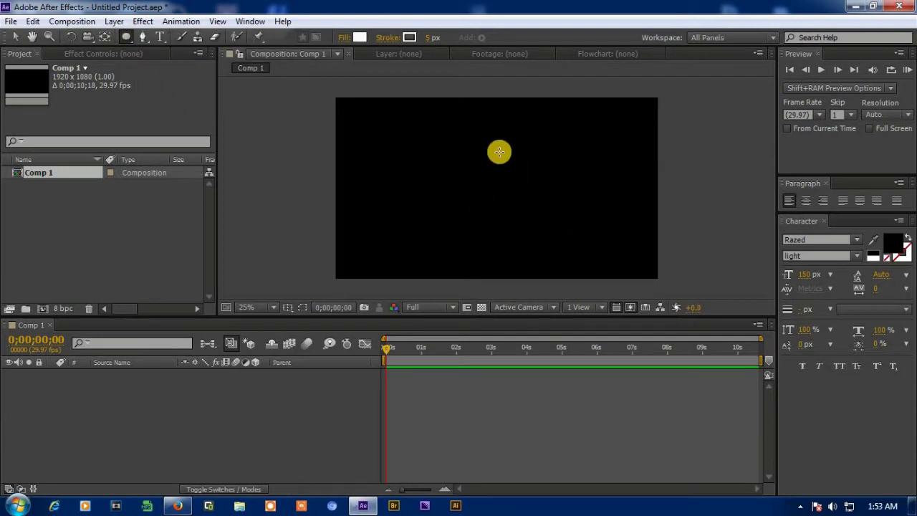
left_click_drag(472, 142, 657, 317)
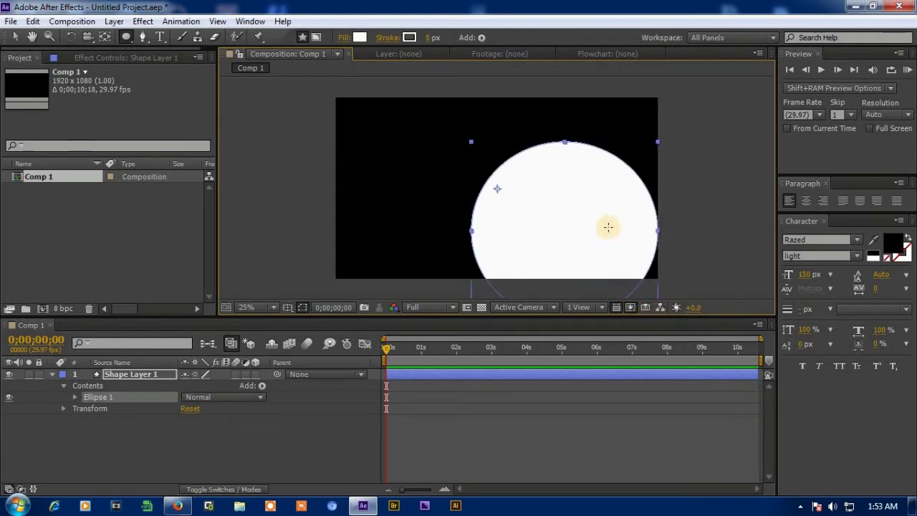
left_click(15, 37)
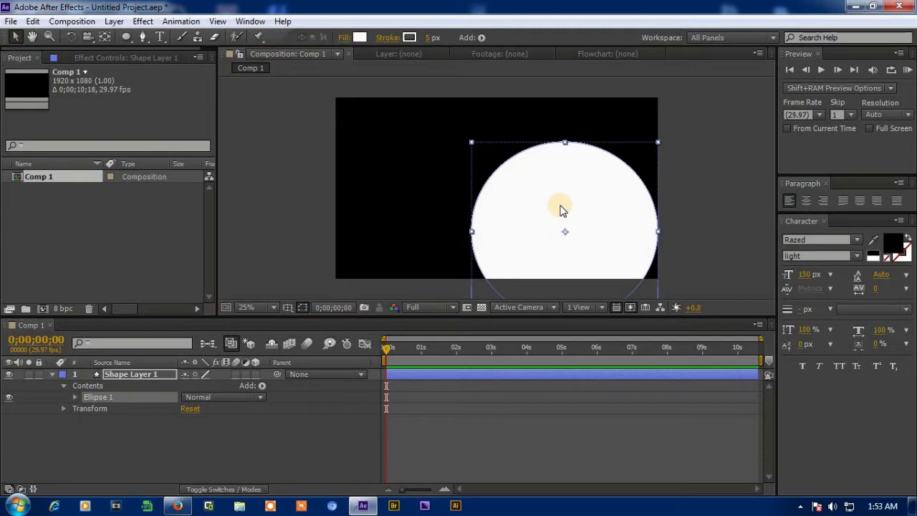
- Delete Ellipse 1's Fill 1 to leave an outline, then move the circle up and right
left_click(75, 397)
left_click(98, 431)
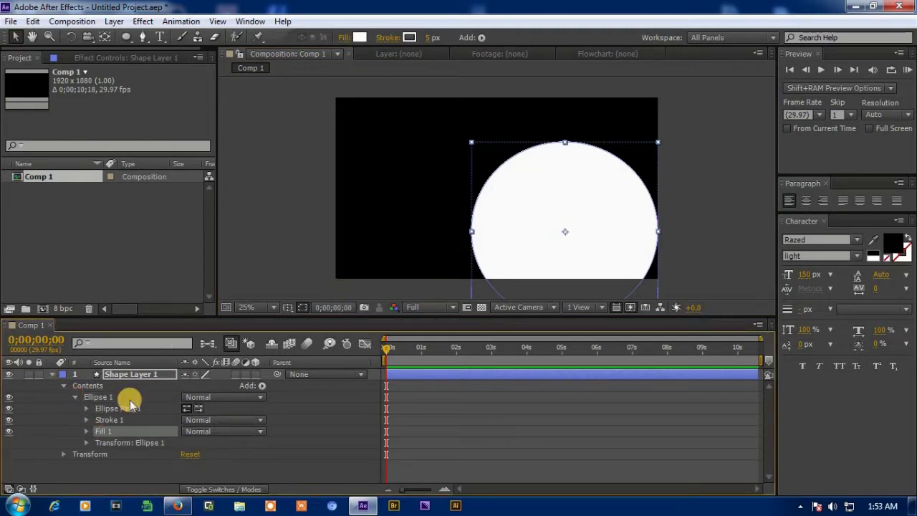
key("Delete")
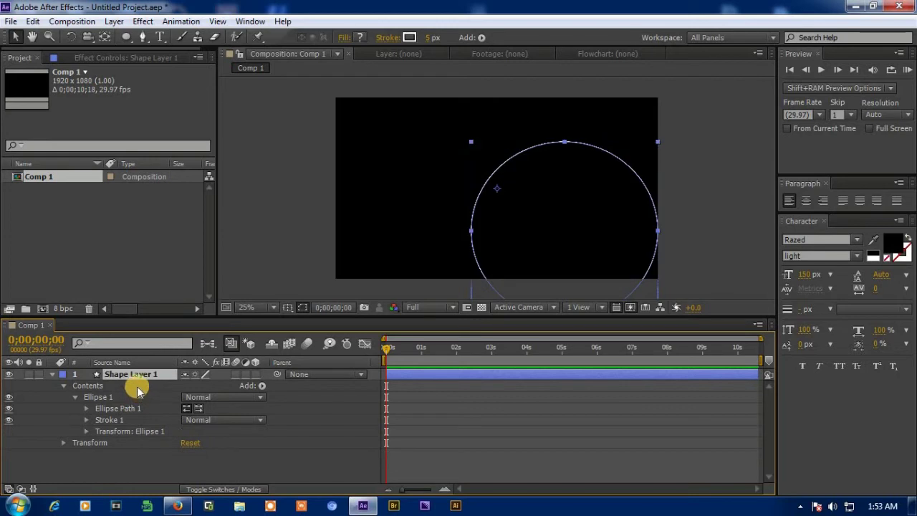
left_click_drag(567, 230, 661, 254)
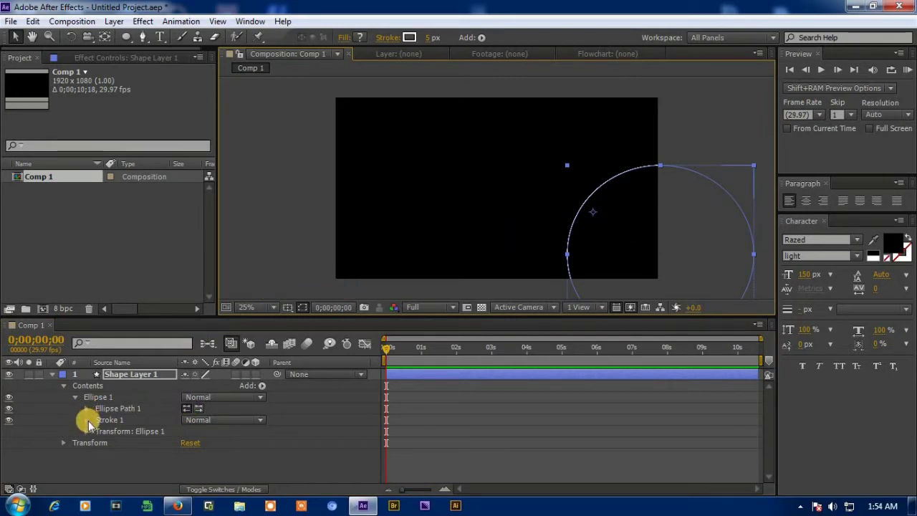
- Add Trim Paths to Shape Layer 1 and keyframe Start at 100% at 0 s
left_click(75, 398)
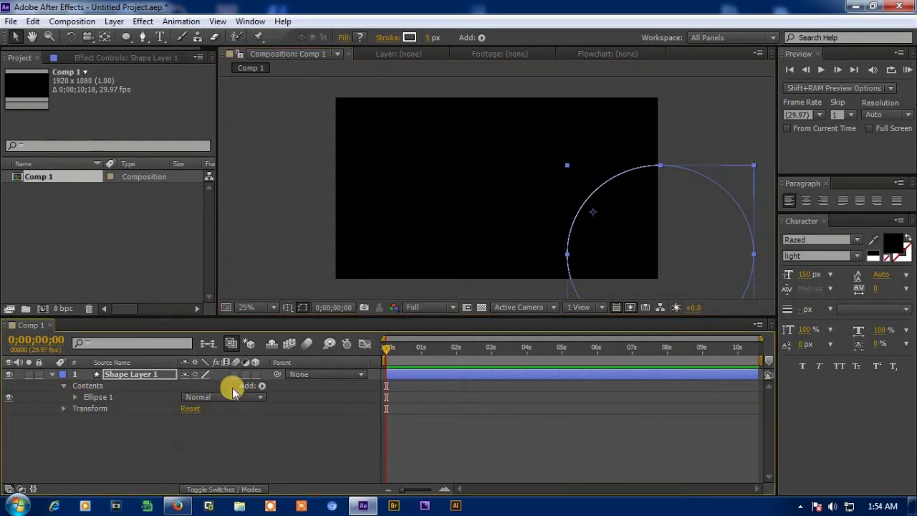
left_click(262, 387)
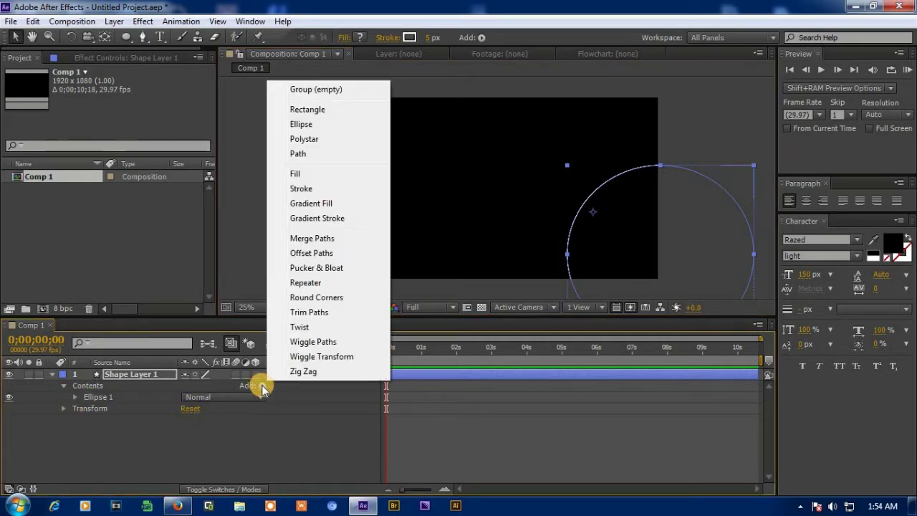
left_click(318, 313)
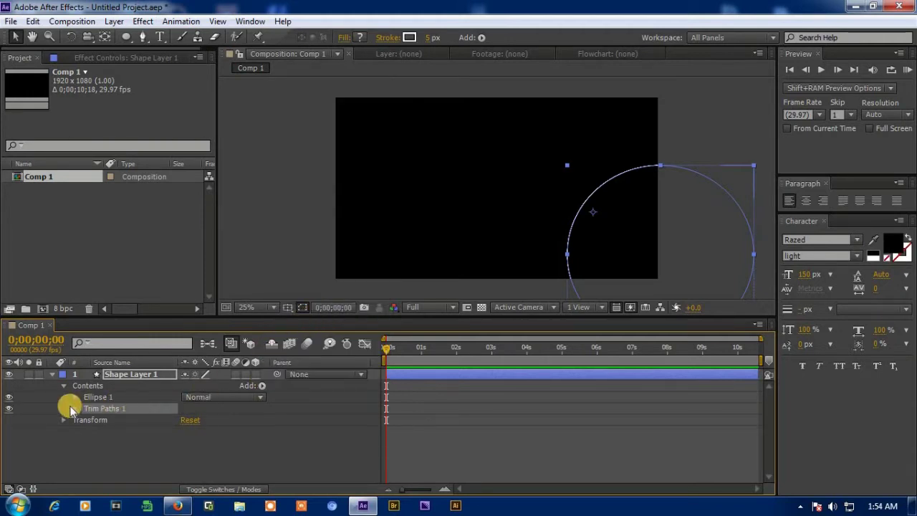
left_click(76, 408)
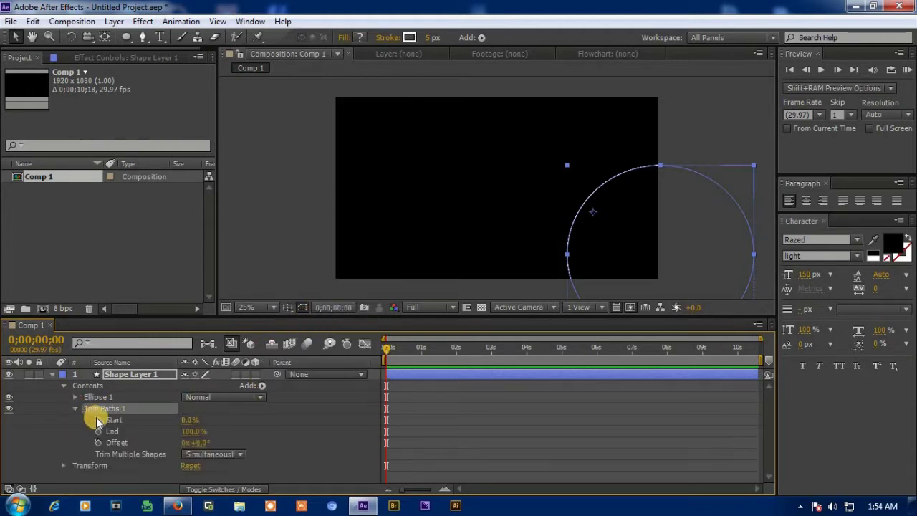
left_click(98, 420)
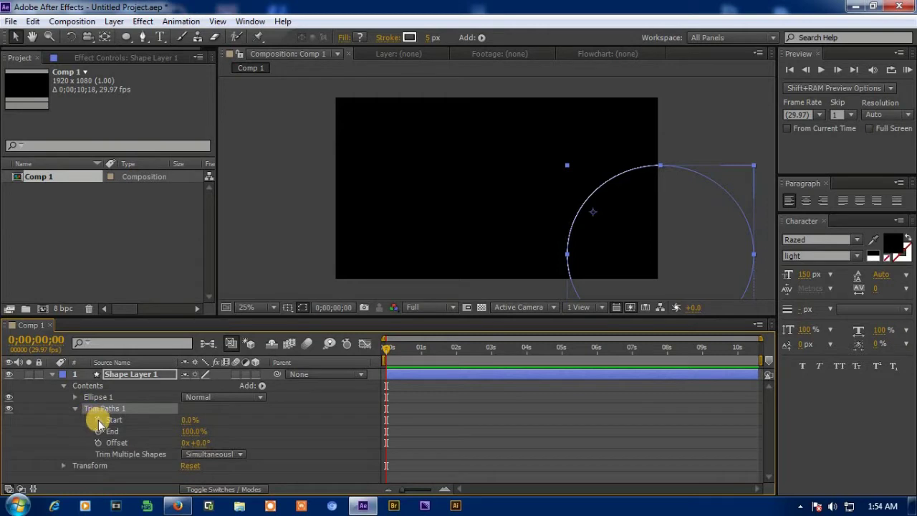
left_click(189, 420)
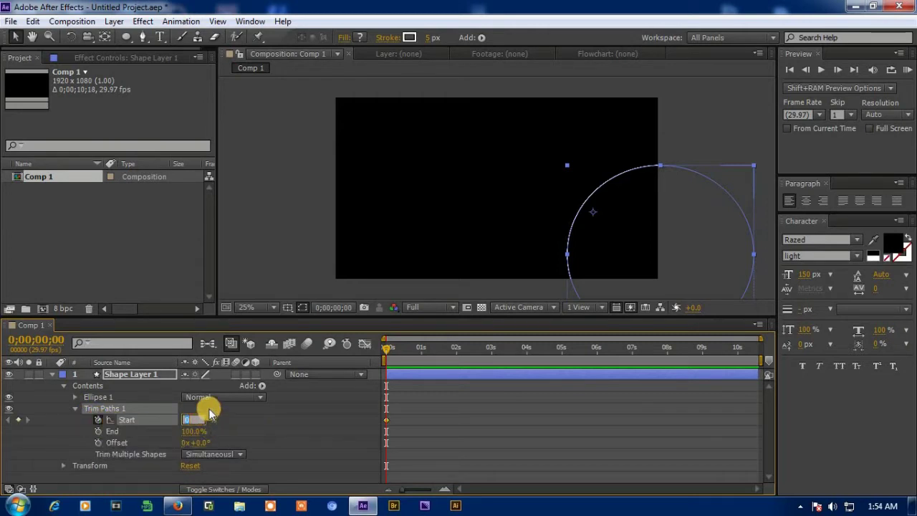
type("100")
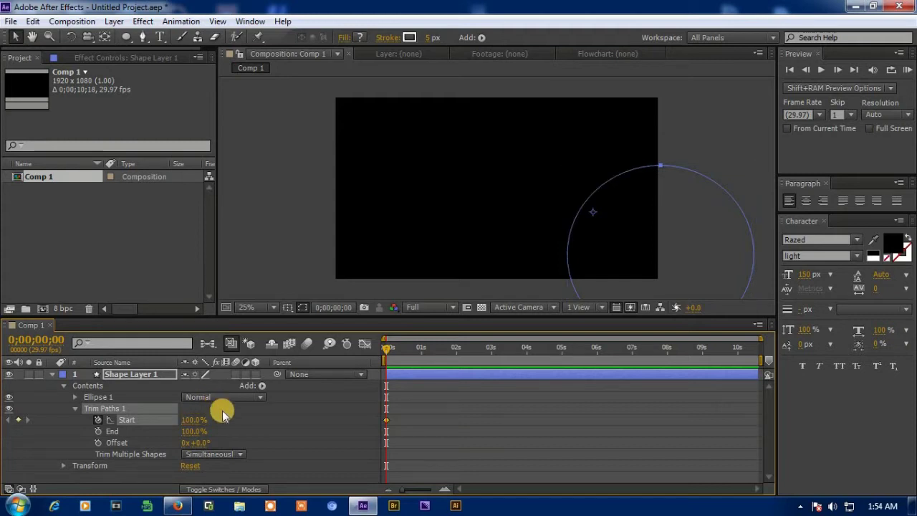
left_click_drag(388, 350, 447, 354)
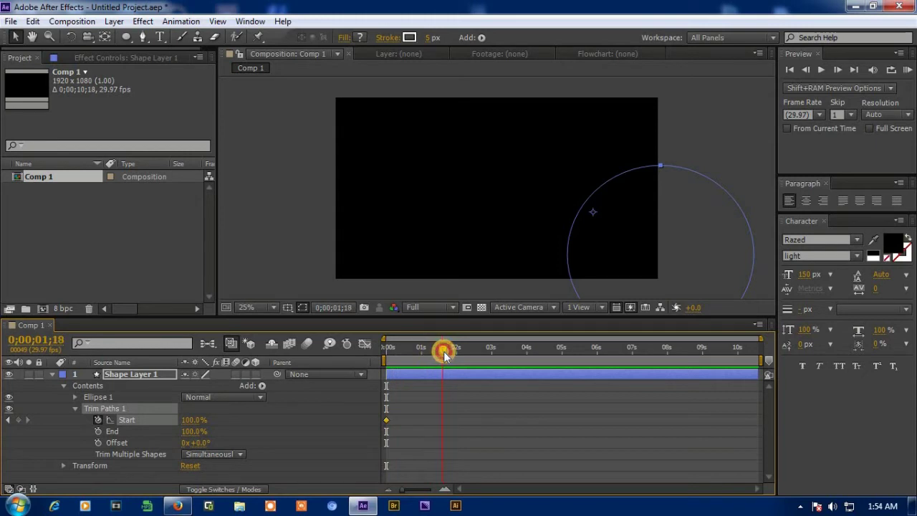
- Key Trim Paths Start at 0% at 0;00;01;18 and scrub back to preview the draw-on
left_click(188, 432)
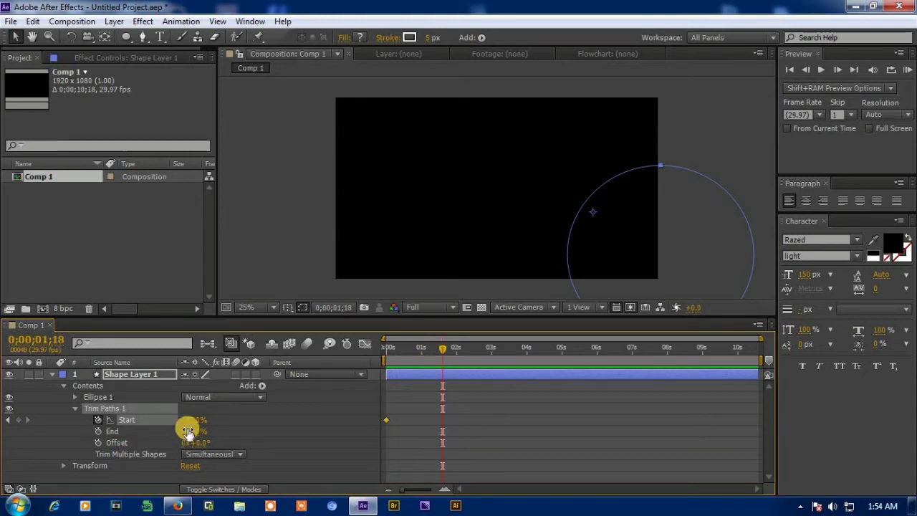
left_click(197, 420)
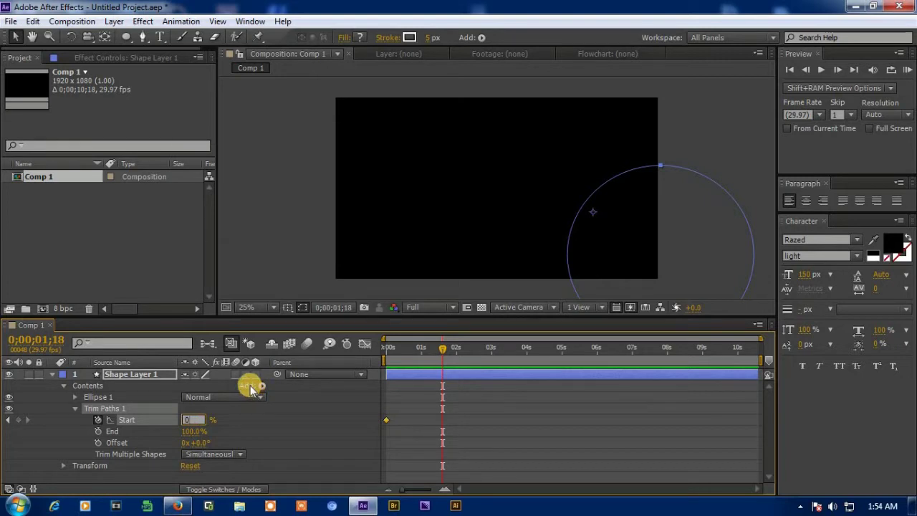
type("0")
key("Return")
left_click(301, 287)
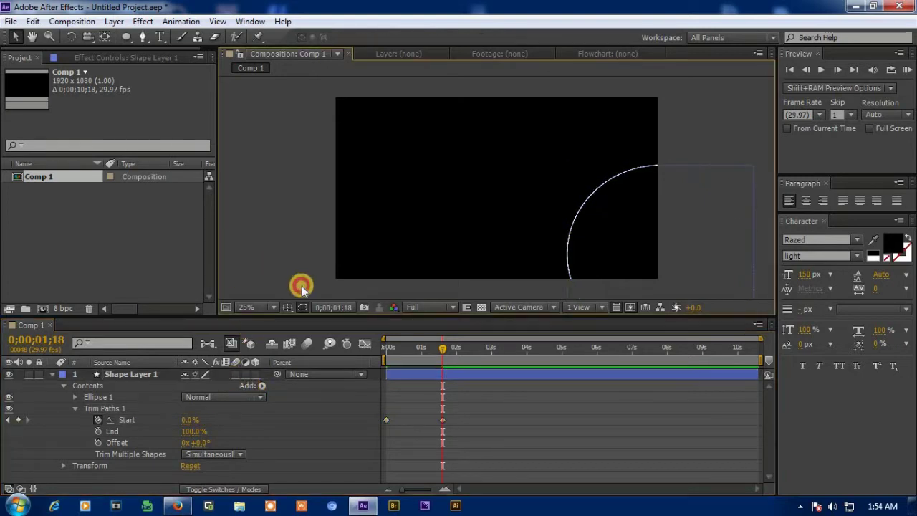
mouse_move(443, 351)
left_mouse_down()
mouse_move(379, 356)
mouse_move(445, 352)
mouse_move(381, 357)
mouse_move(436, 359)
left_mouse_up()
left_click(63, 386)
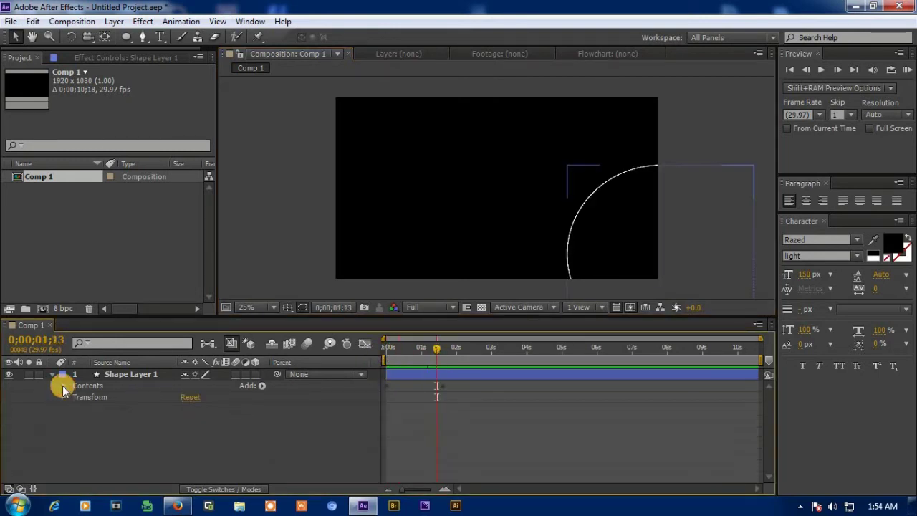
- Pen a diagonal line from bottom-left to beyond the upper right, then preview it drawing on
left_click(136, 377)
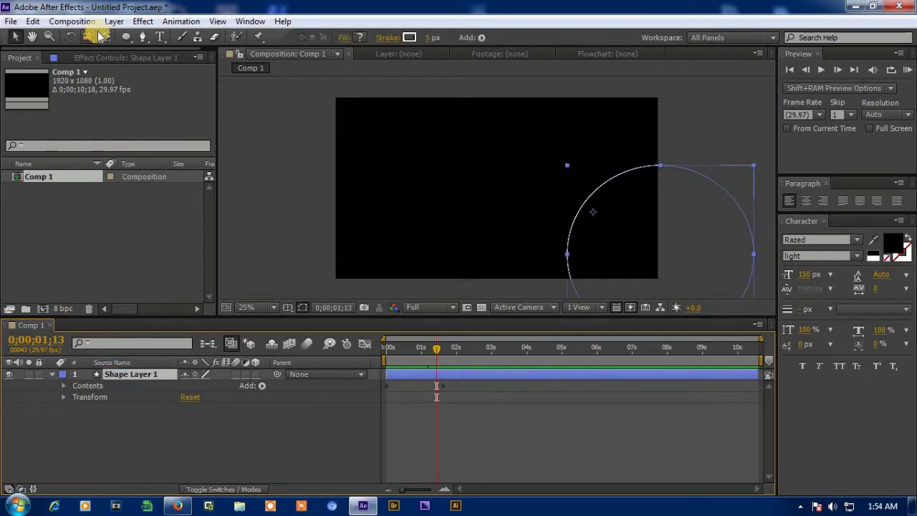
left_click(142, 39)
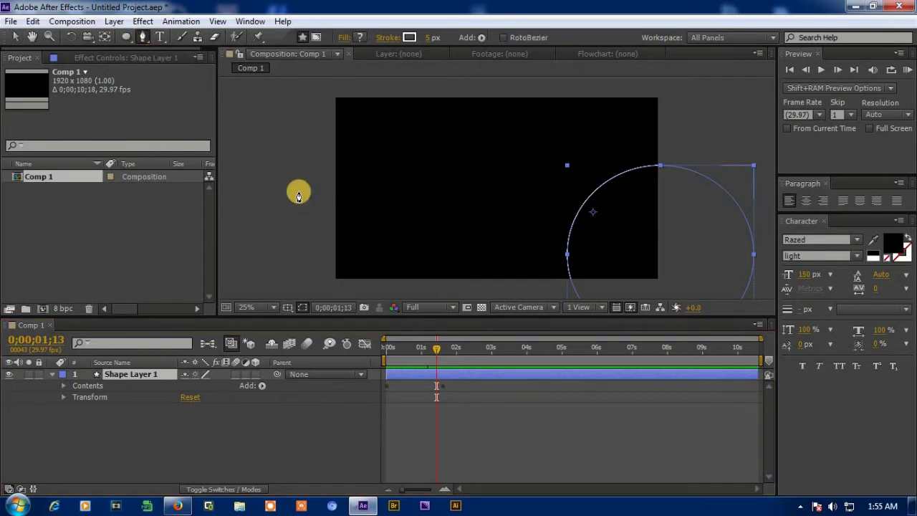
left_click(324, 286)
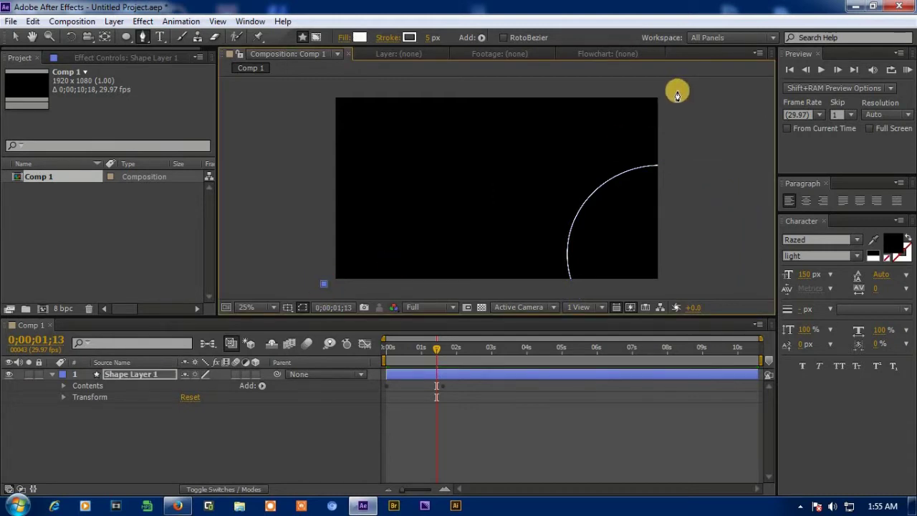
left_click(677, 128)
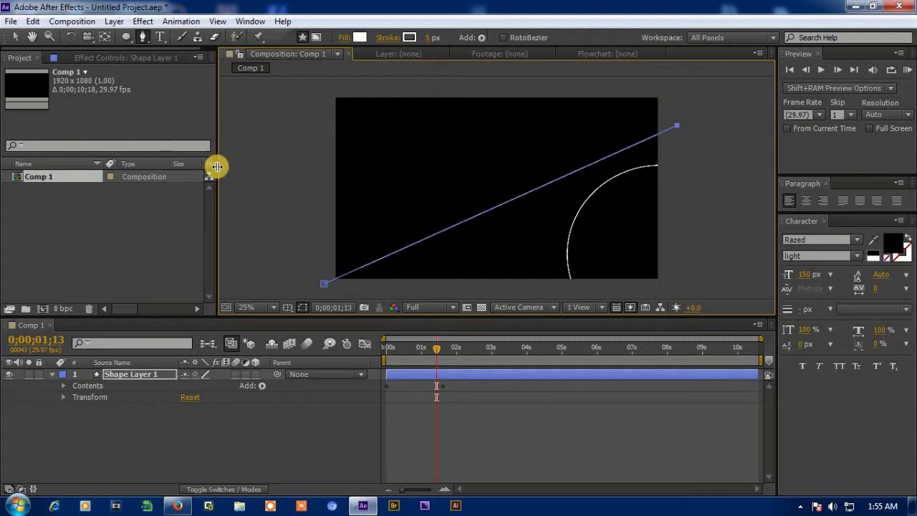
left_click(15, 37)
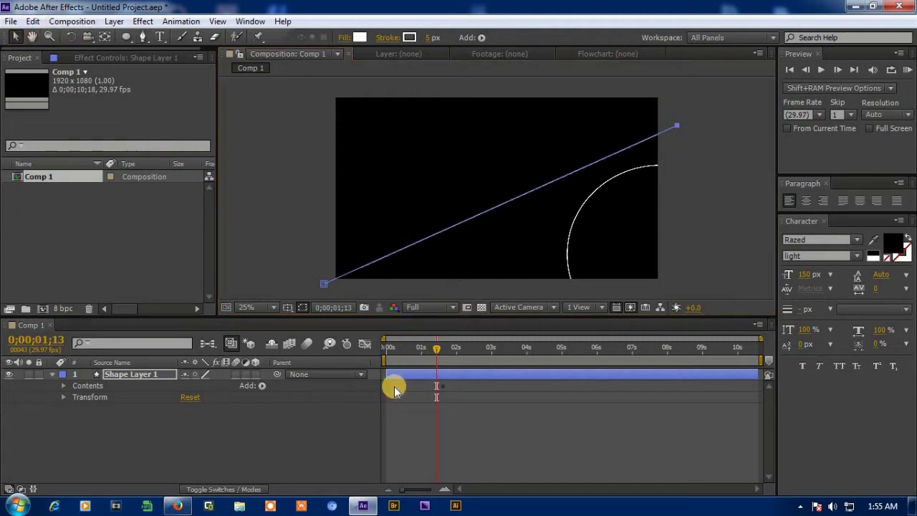
left_click(324, 432)
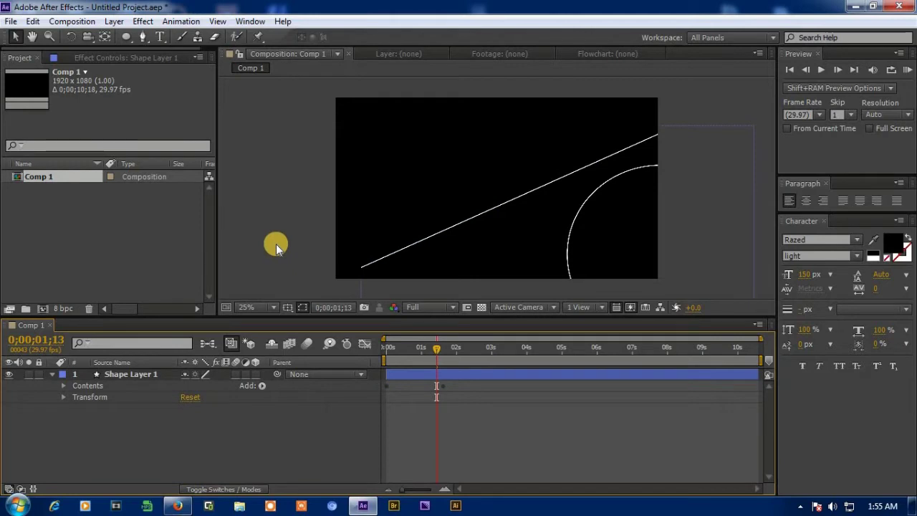
mouse_move(450, 349)
left_mouse_down()
mouse_move(348, 348)
mouse_move(447, 347)
left_mouse_up()
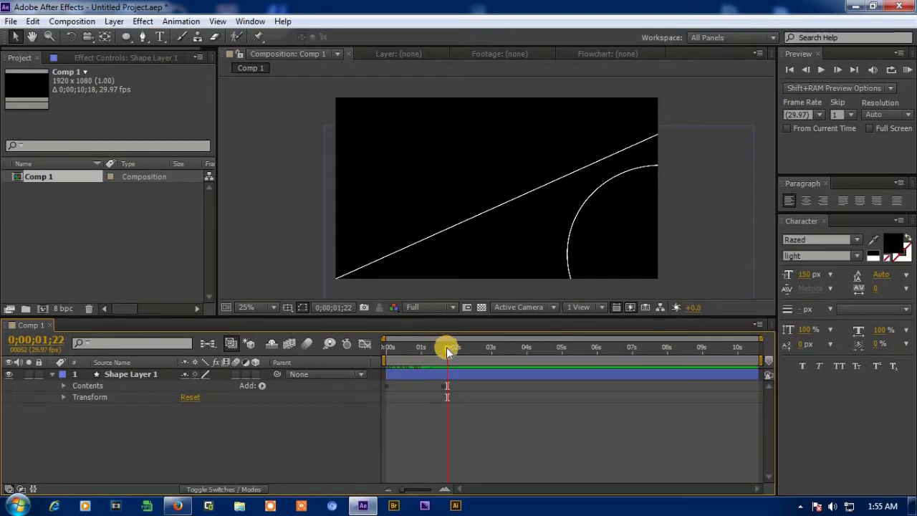
- Pen two more lines: a steep one near the left edge, one from the top sloping bottom-right
left_click(135, 381)
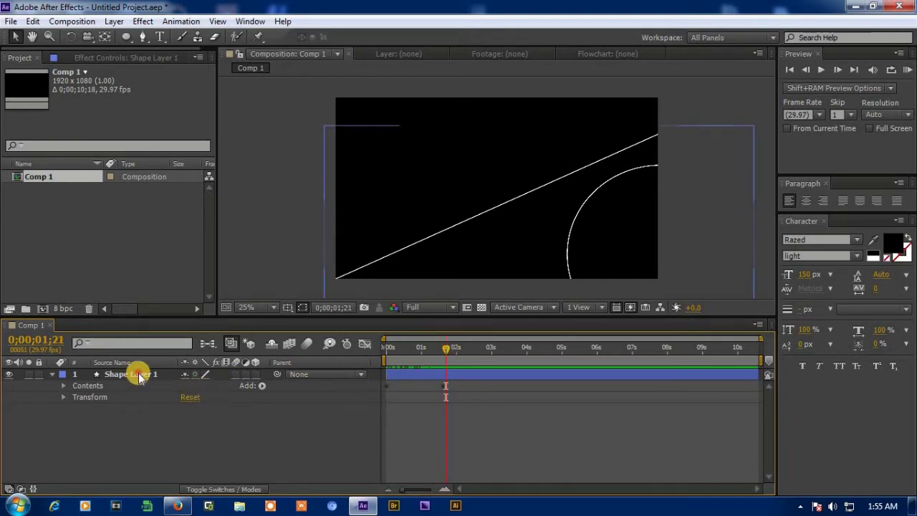
left_click(146, 39)
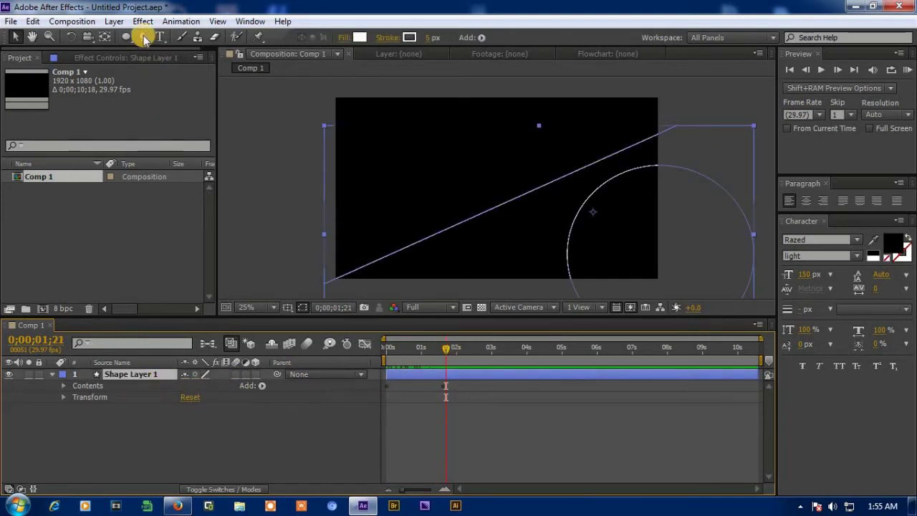
left_click(144, 38)
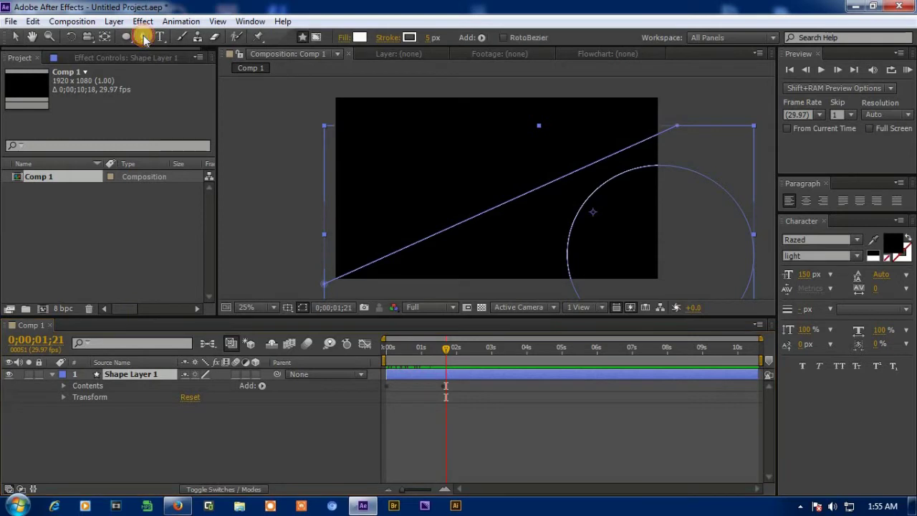
left_click(328, 91)
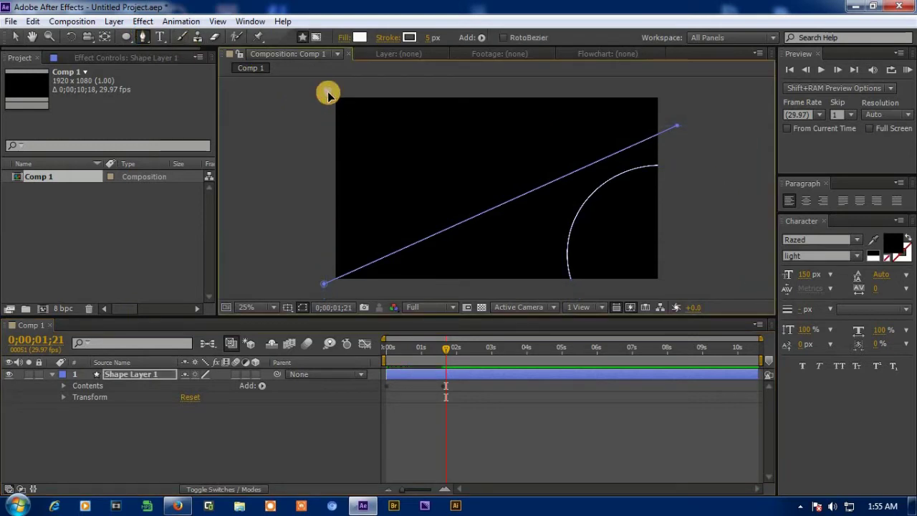
left_click(392, 290)
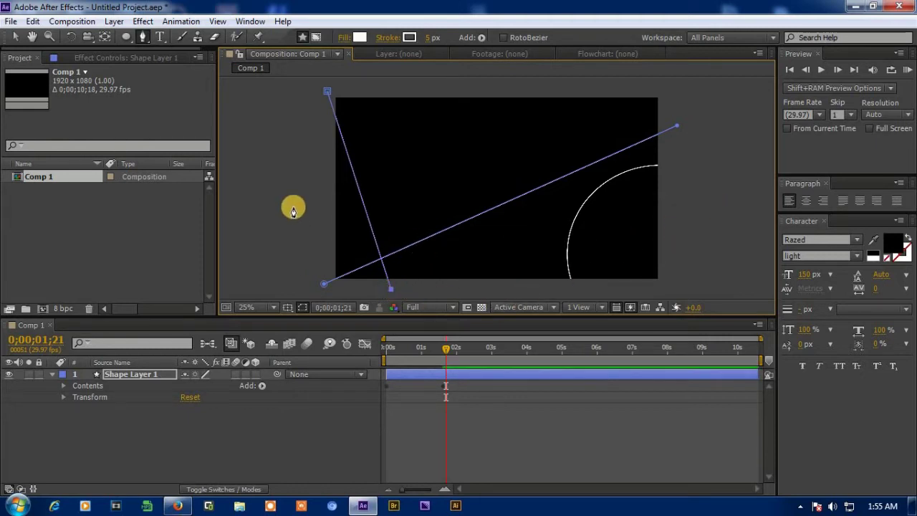
left_click(16, 38)
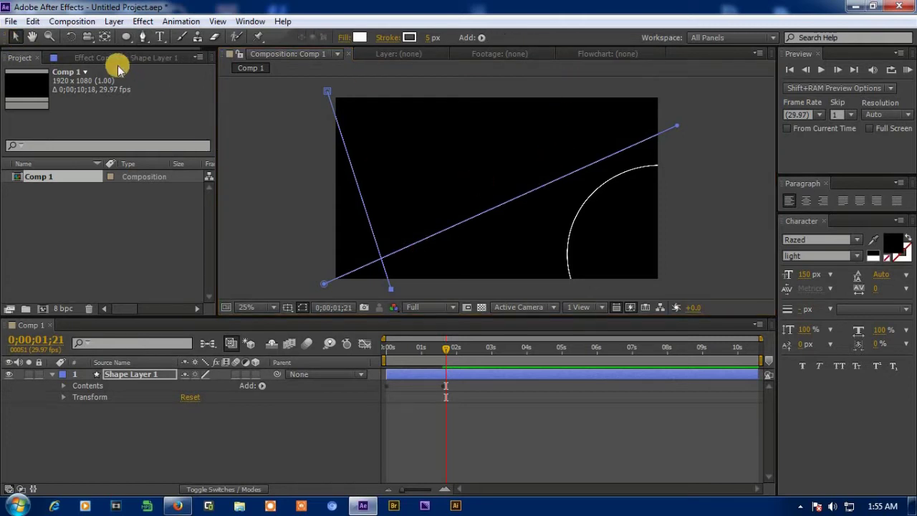
left_click(144, 37)
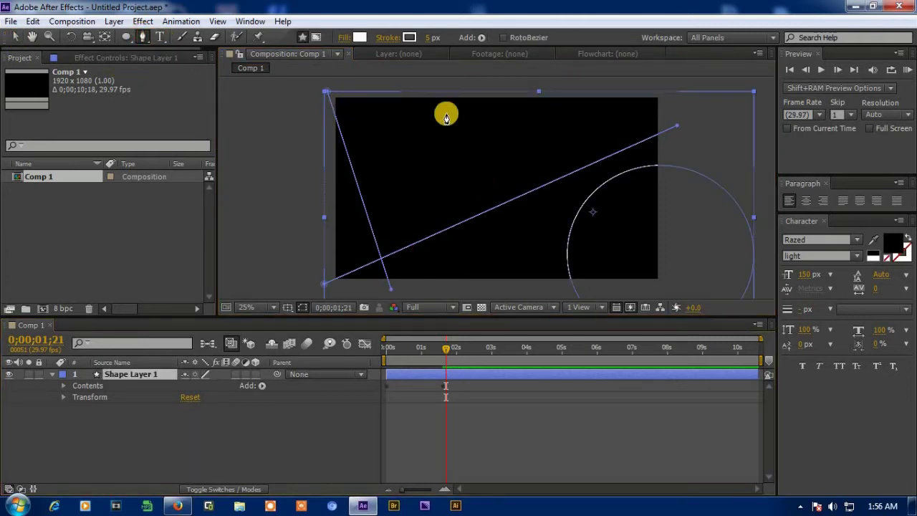
left_click(551, 83)
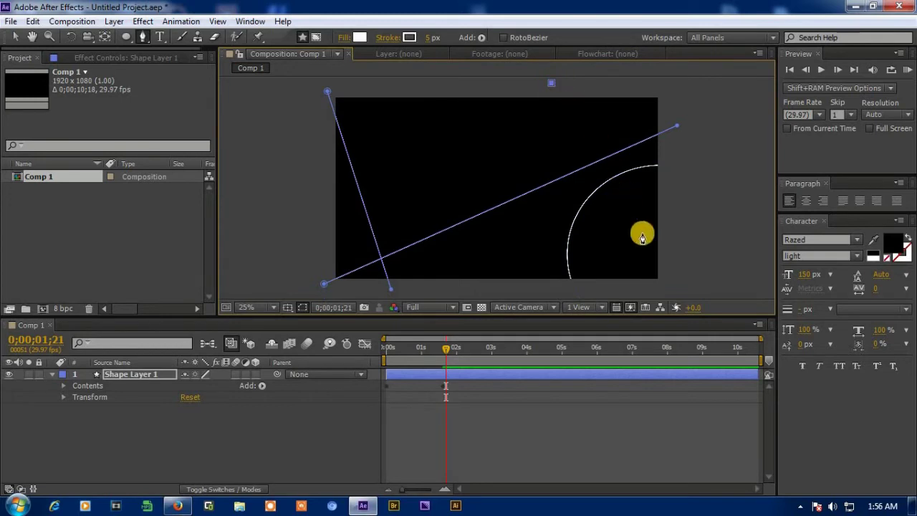
left_click(689, 229)
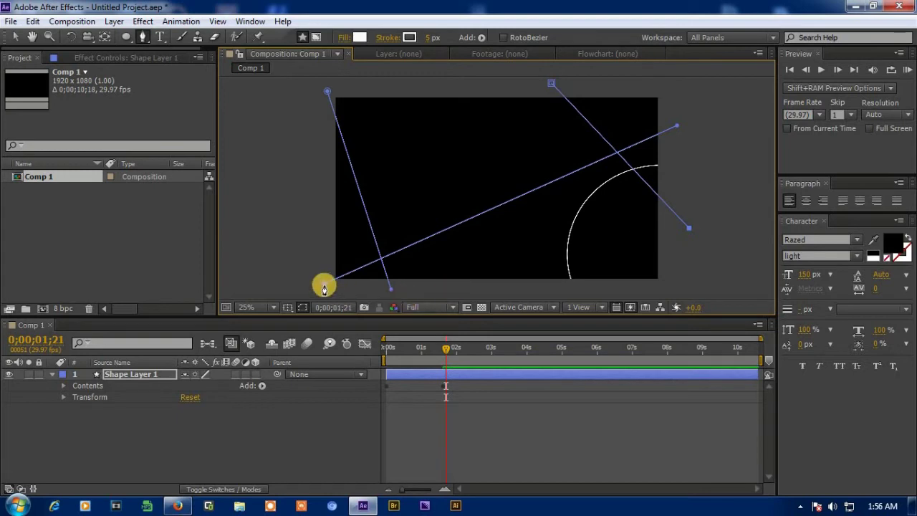
left_click_drag(689, 228, 677, 271)
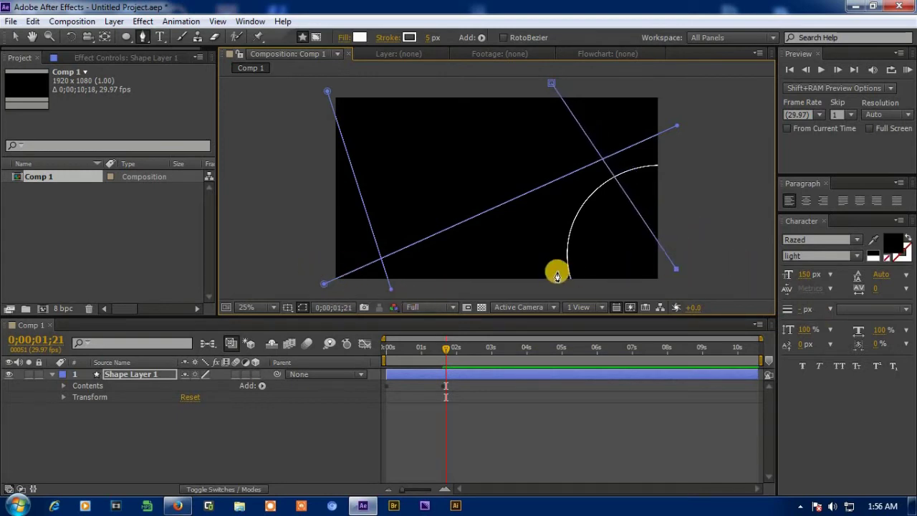
left_click(144, 374)
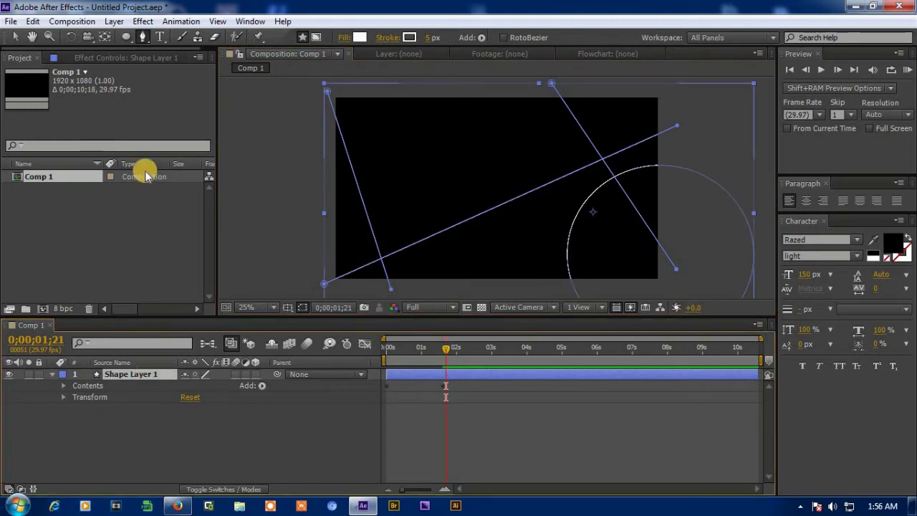
- Draw a small unfilled circle (Ellipse 2) near the top-left and preview the animation
left_click(127, 38)
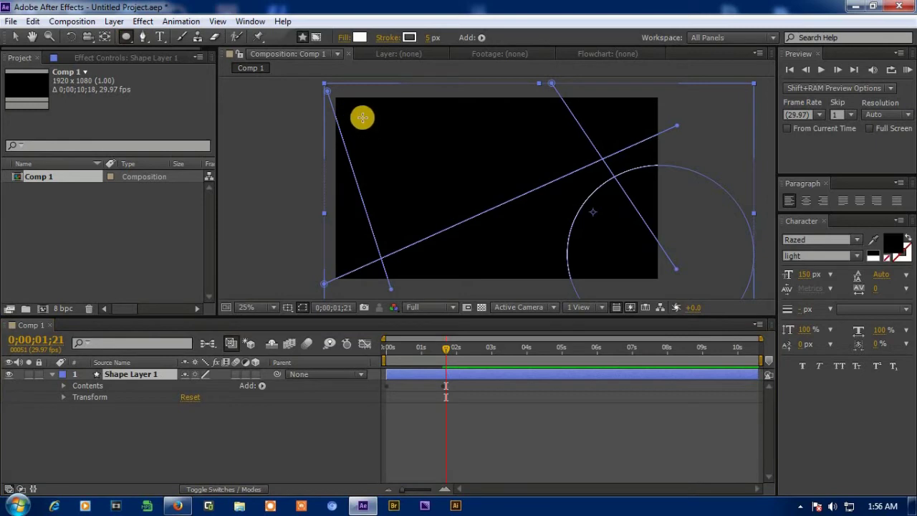
left_click_drag(361, 115, 408, 159)
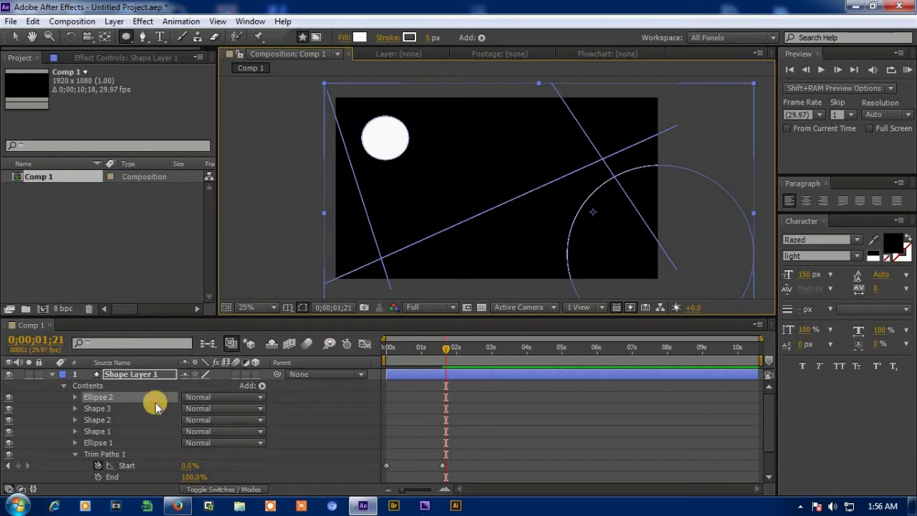
left_click(75, 397)
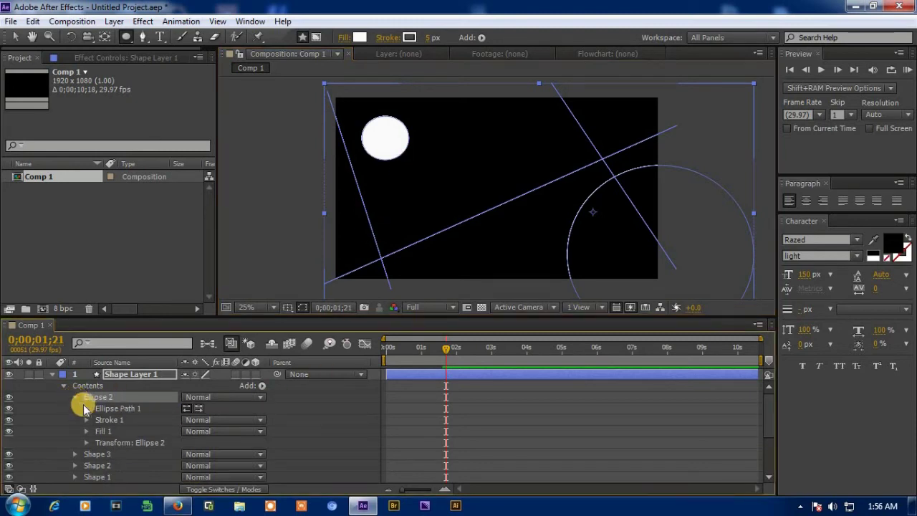
left_click(99, 432)
key("Delete")
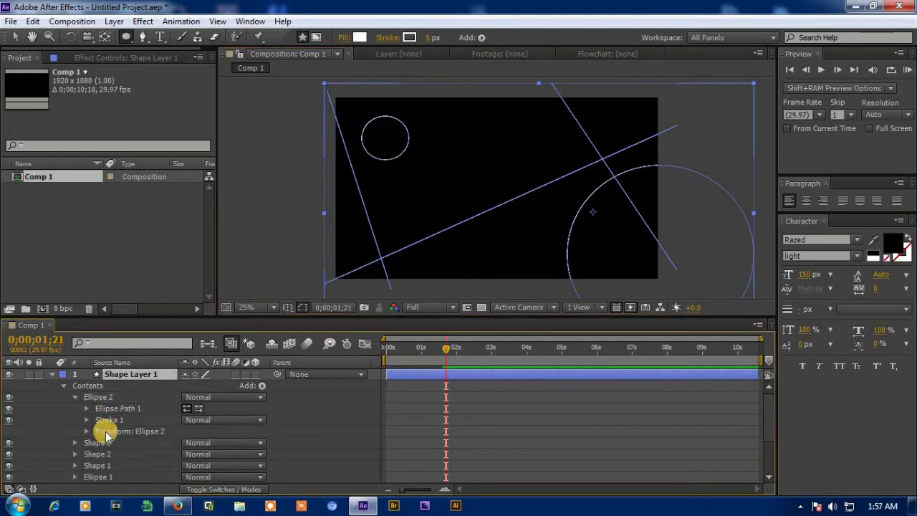
left_click(63, 386)
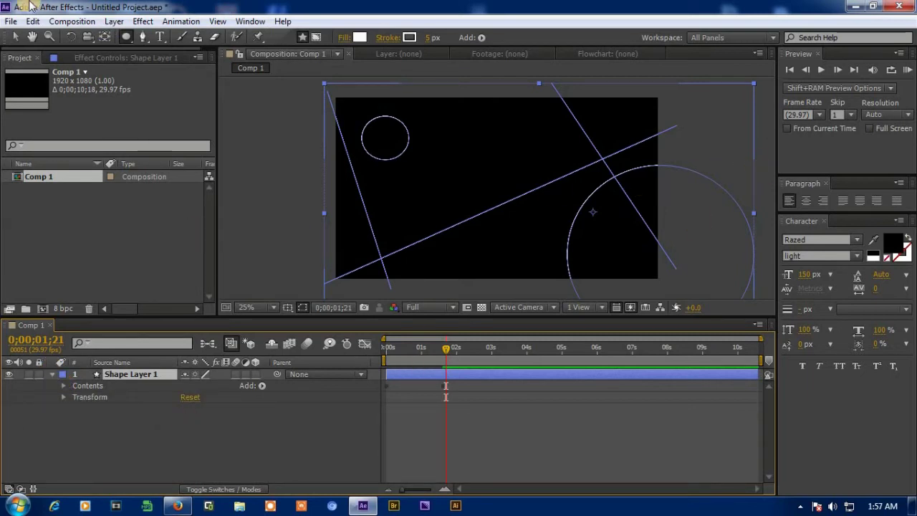
left_click(15, 37)
left_click(252, 184)
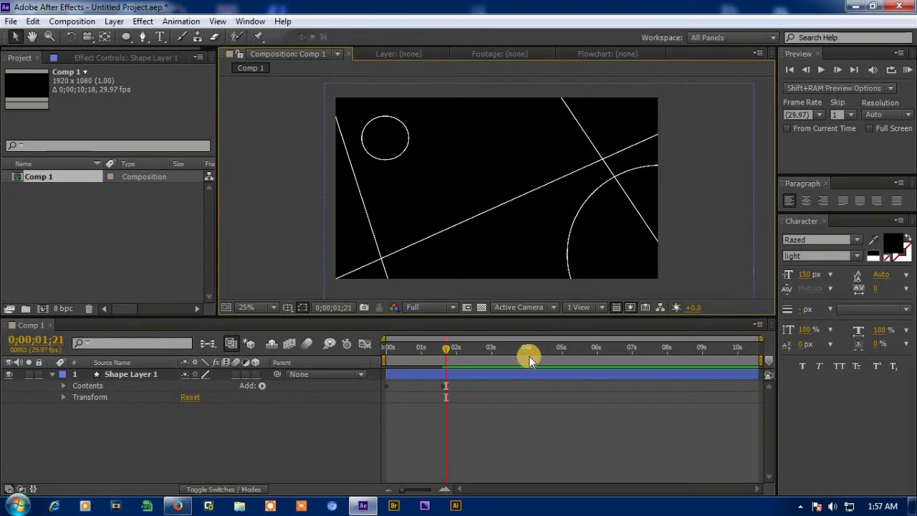
mouse_move(445, 349)
left_mouse_down()
mouse_move(374, 346)
mouse_move(454, 348)
left_mouse_up()
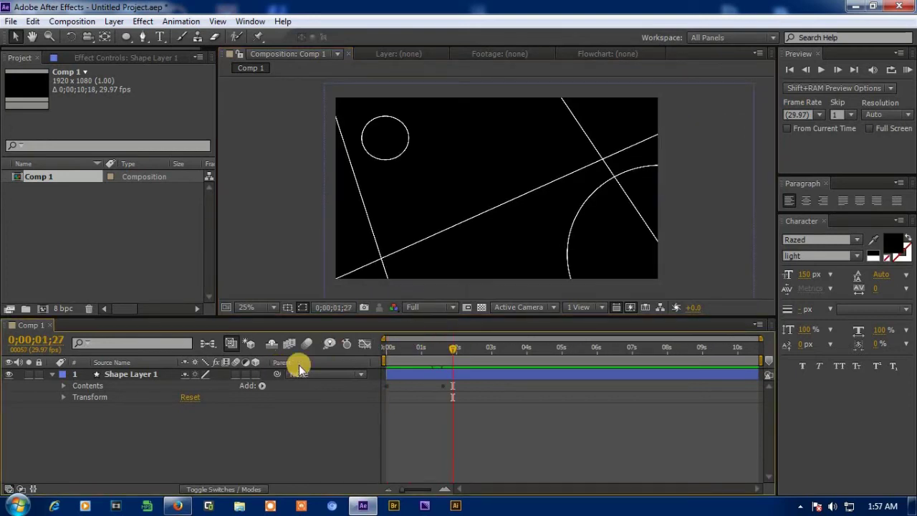
- Add a blue Royal Blue Solid 1 layer beneath the shape layer and preview the lines over it
right_click(126, 426)
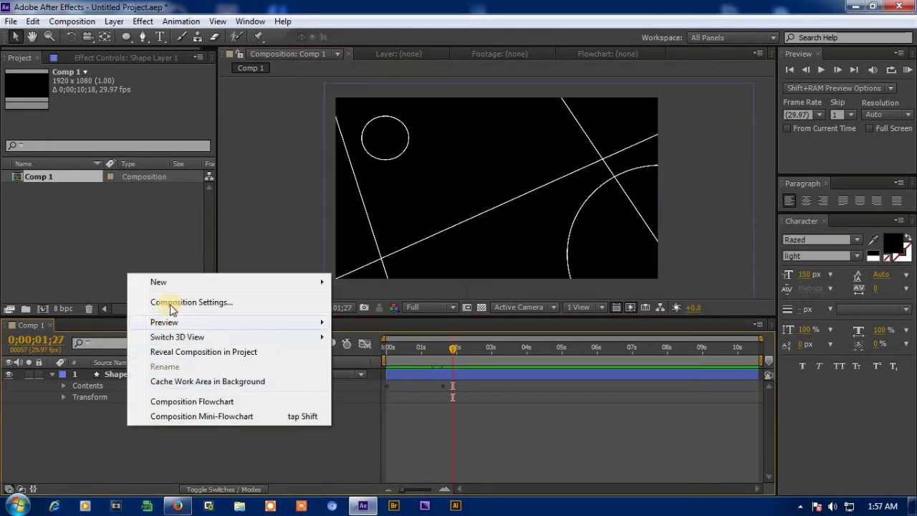
mouse_move(211, 288)
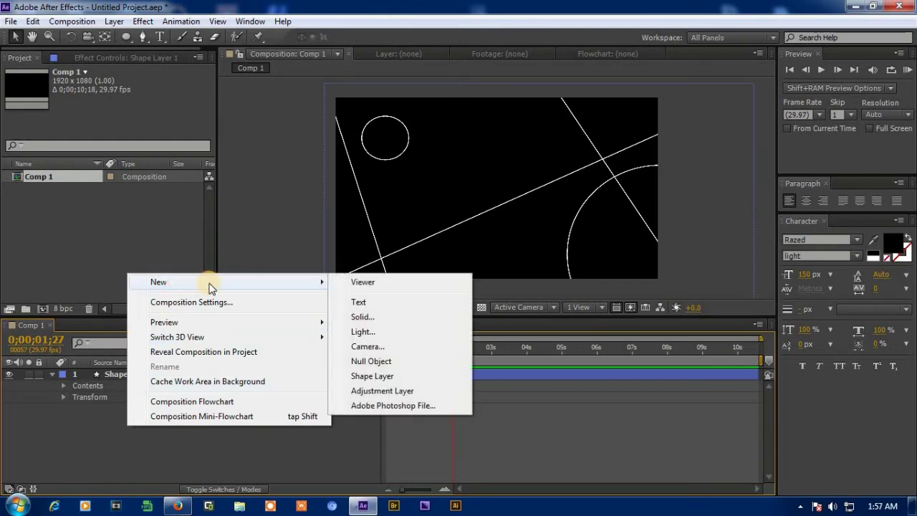
left_click(350, 318)
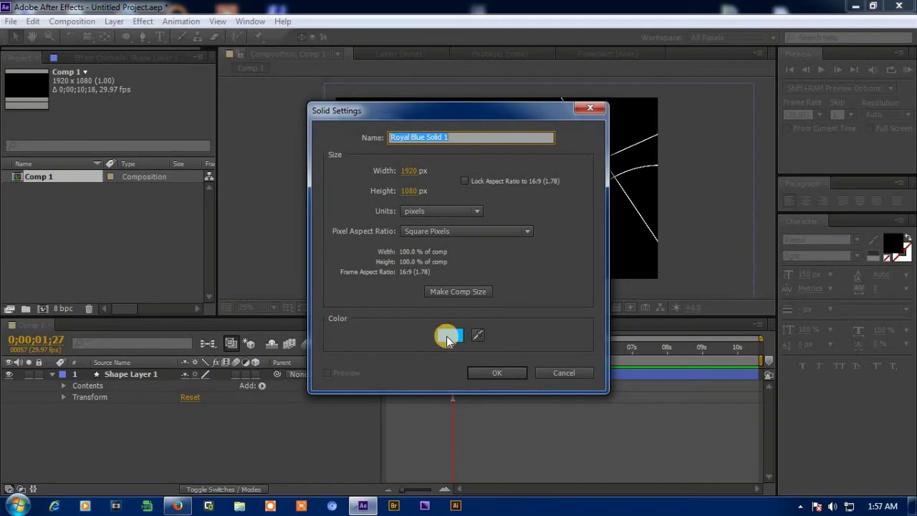
left_click(447, 336)
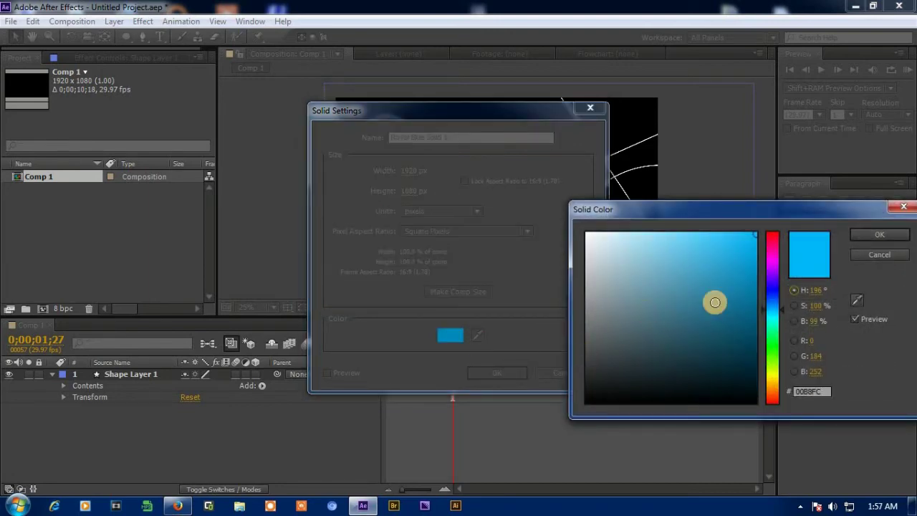
left_click(882, 234)
left_click(498, 373)
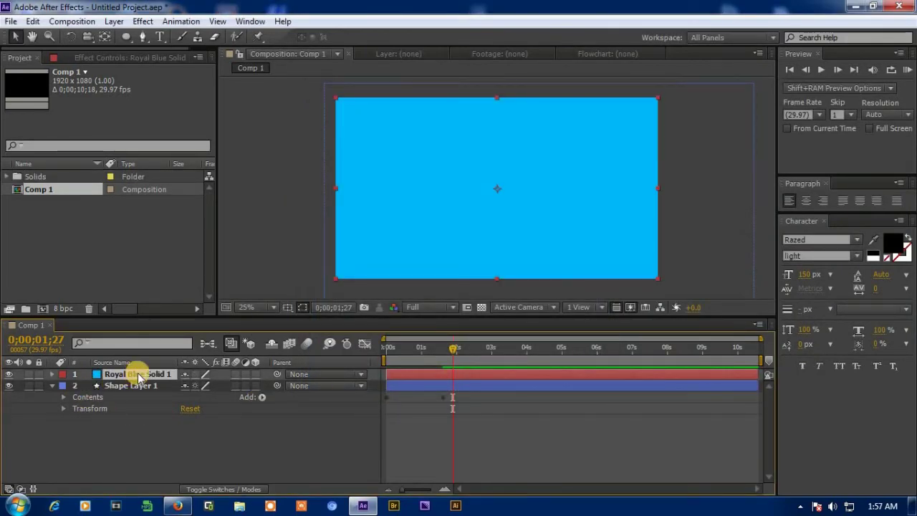
left_click_drag(139, 376, 134, 431)
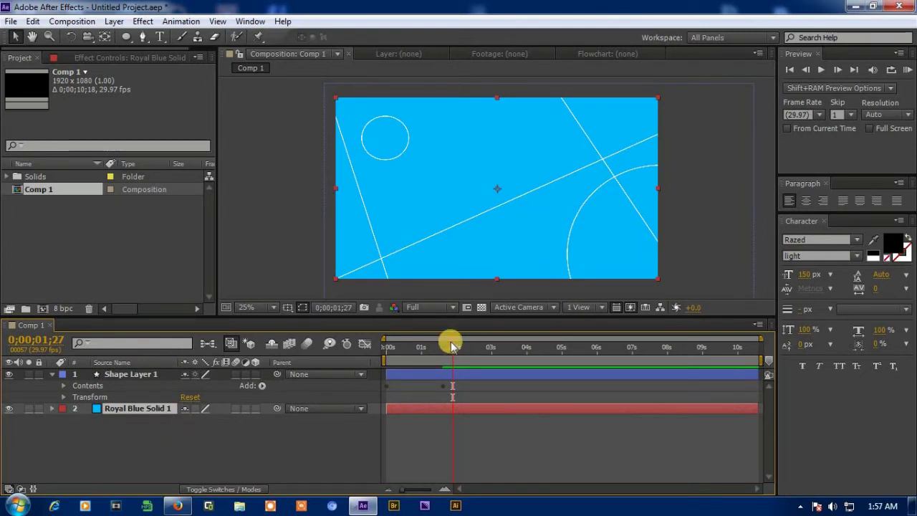
mouse_move(453, 354)
left_mouse_down()
mouse_move(381, 358)
mouse_move(458, 352)
mouse_move(458, 336)
left_mouse_up()
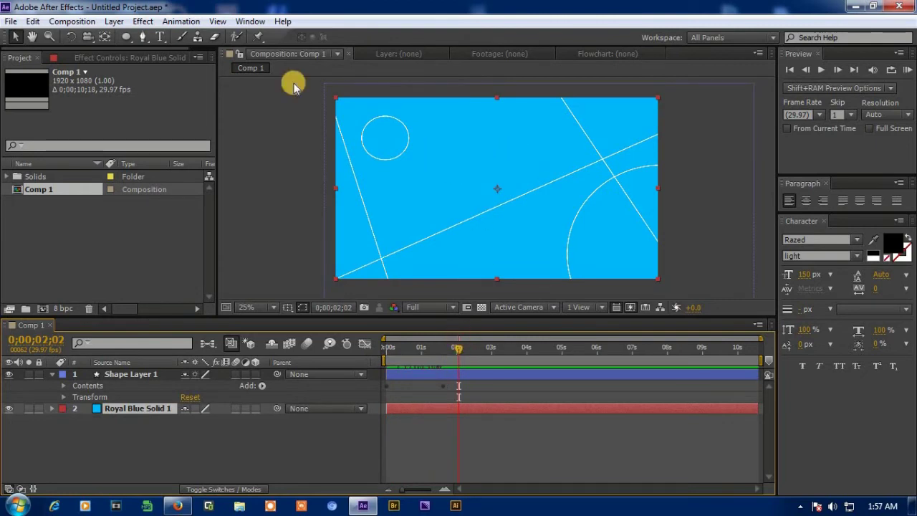
- Draw a title text box near the top centre and set the font to Rosewood Std
left_click(162, 39)
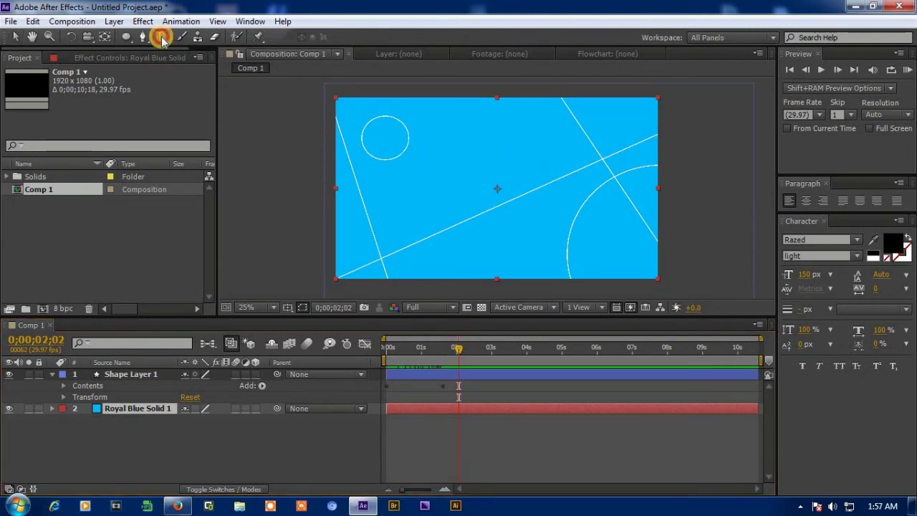
left_click_drag(428, 131, 566, 168)
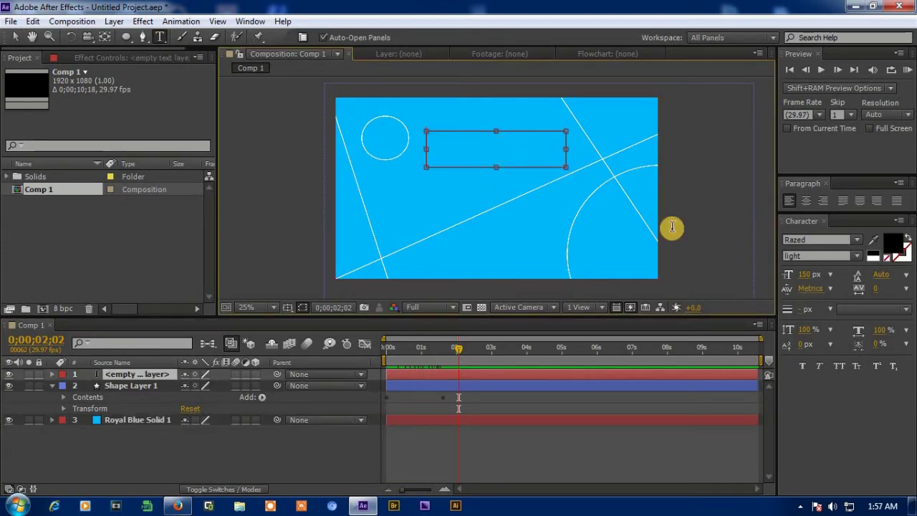
left_click(857, 241)
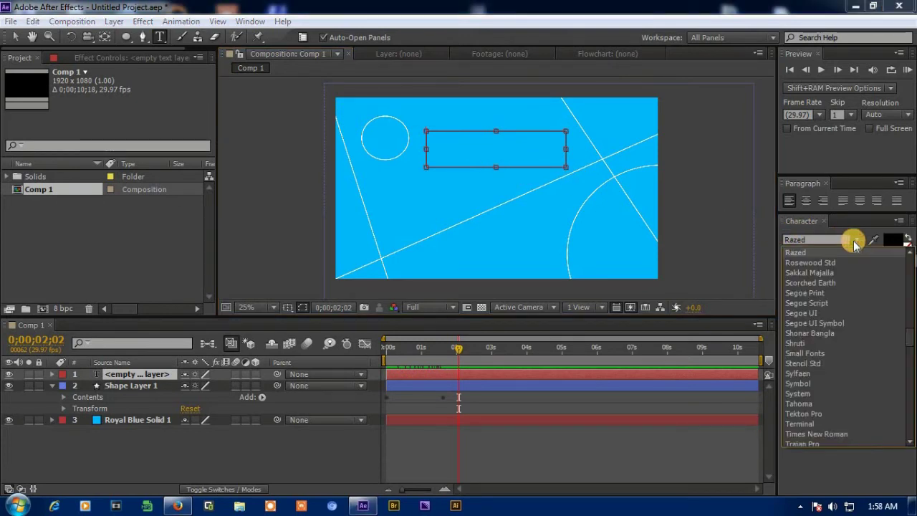
left_click(824, 262)
- Type the title 'BOROCADE TV' into the box, widening it to fit
left_click(458, 151)
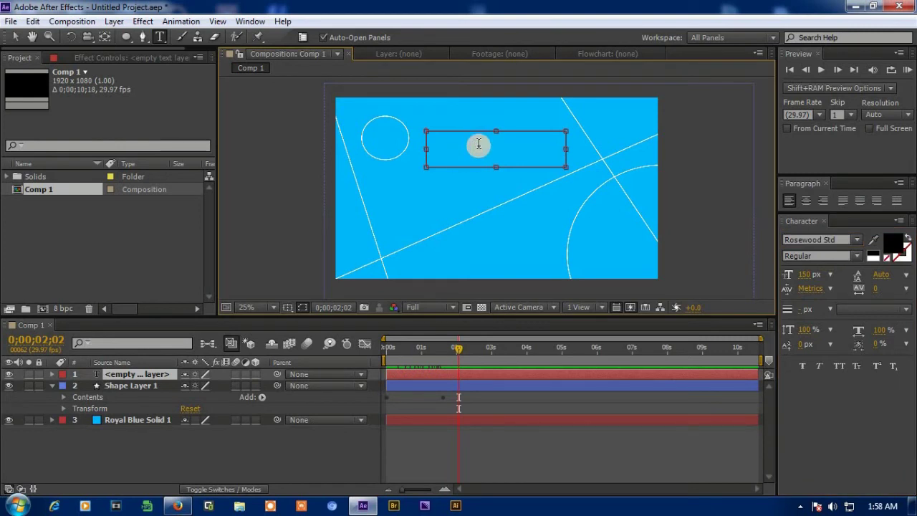
type("B")
type("UR")
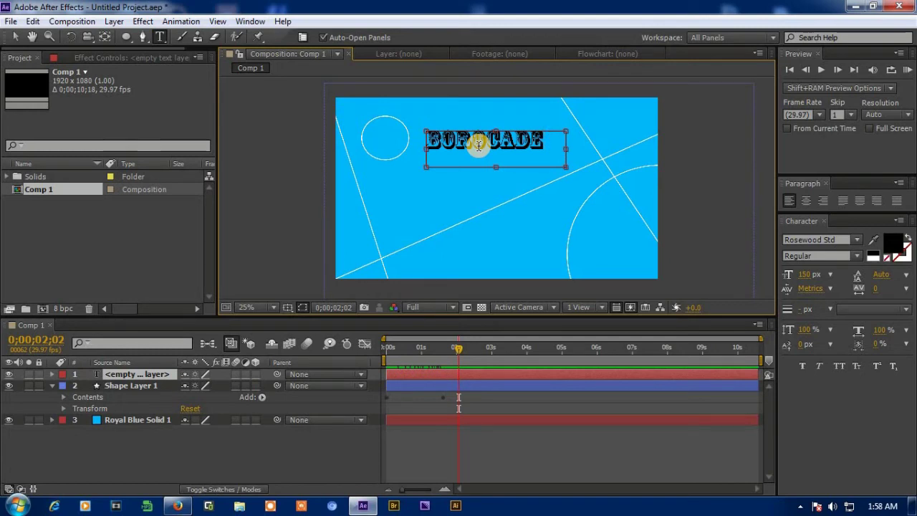
left_click_drag(566, 148, 595, 149)
type("TV")
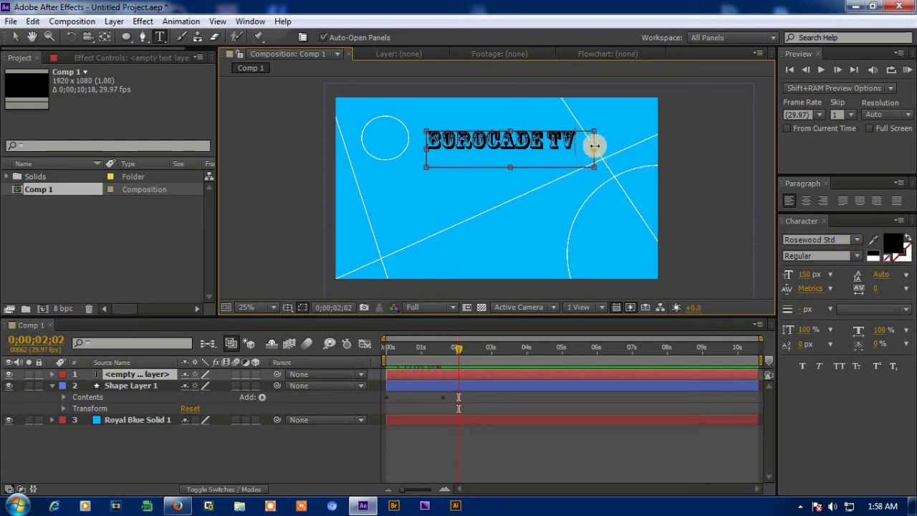
- Select the whole BOROCADE TV title and change its font to Razed Bold
left_click_drag(578, 140, 410, 140)
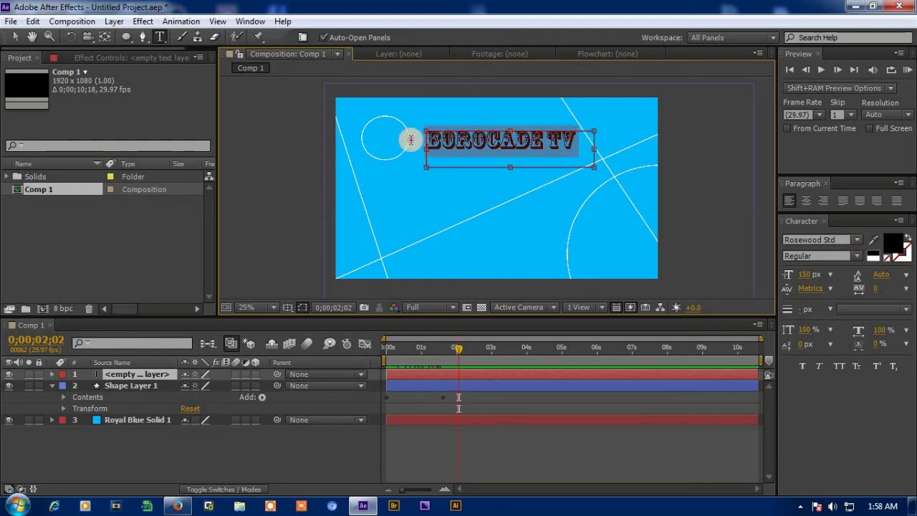
left_click(857, 239)
scroll(839, 257, "up", 3)
left_click(839, 257)
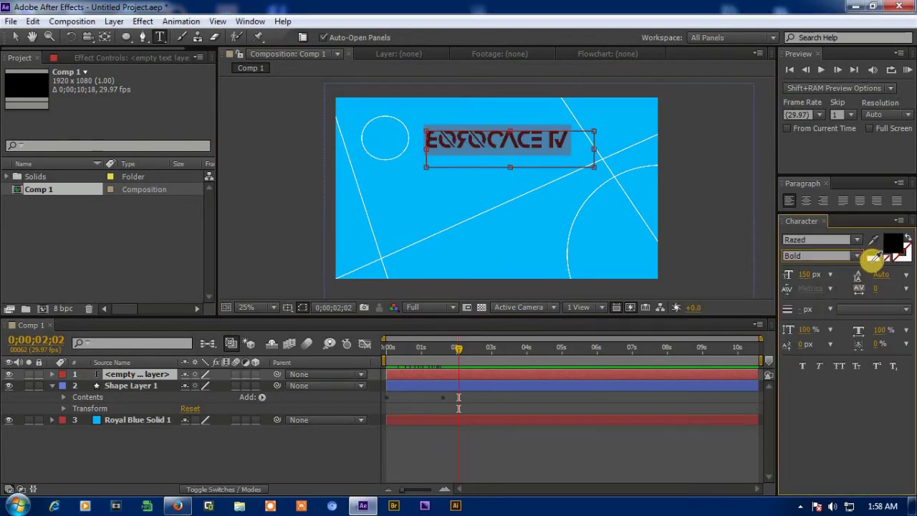
- Give the title a near-white FCF0F0 fill, deselect it, and rewind to the start
left_click(886, 247)
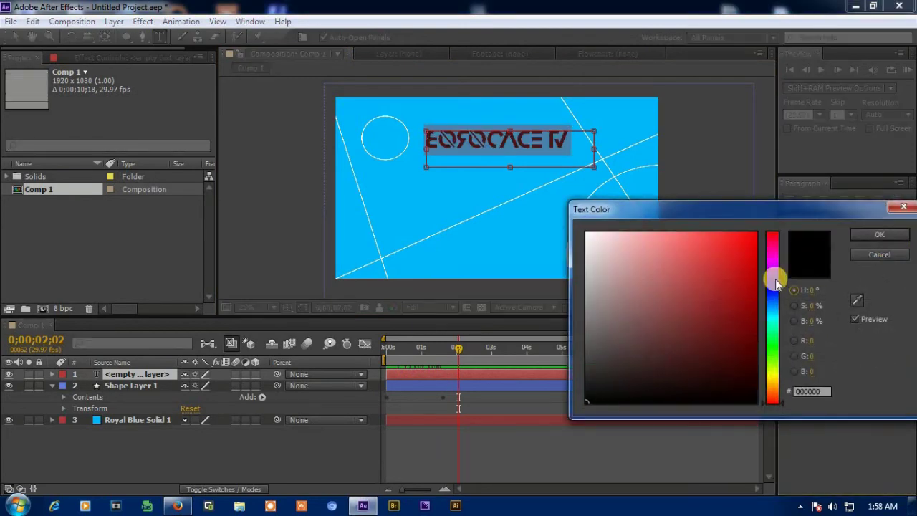
mouse_move(598, 390)
left_mouse_down()
mouse_move(621, 248)
mouse_move(593, 233)
left_mouse_up()
left_click(888, 234)
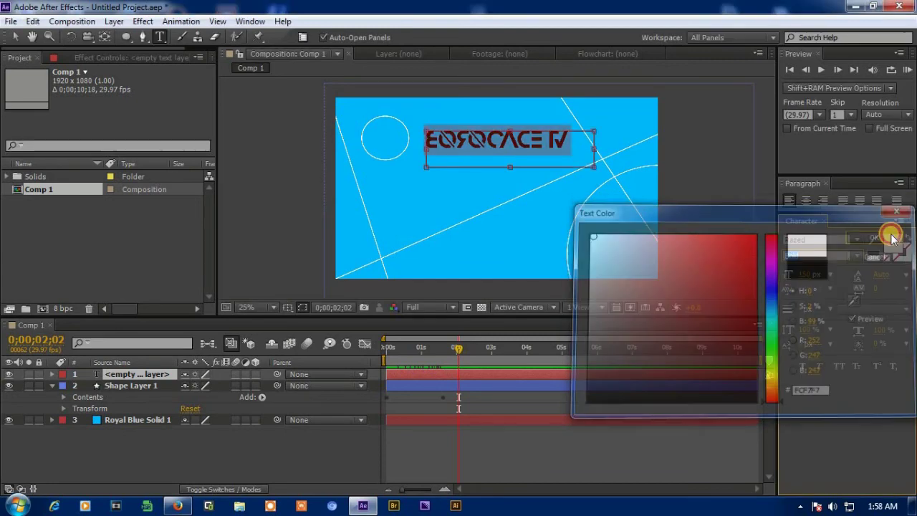
left_click(259, 256)
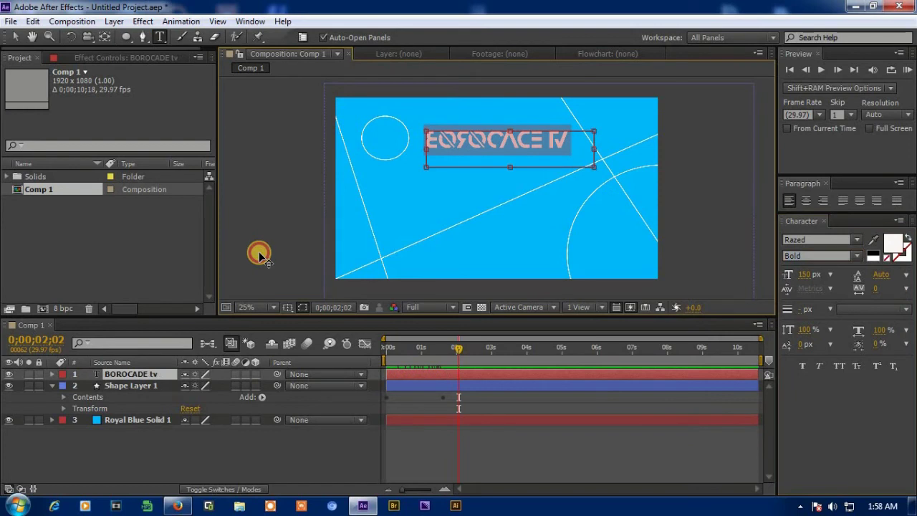
left_click(126, 439)
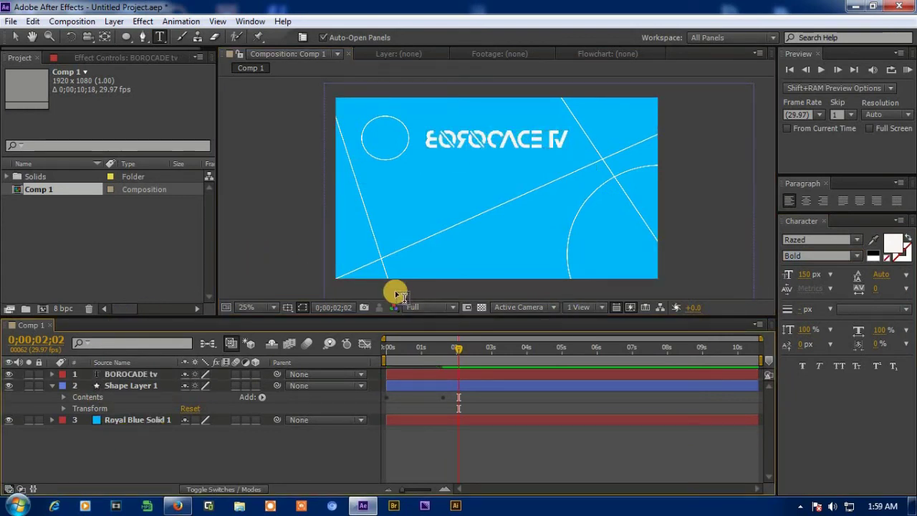
left_click(458, 350)
mouse_move(458, 352)
left_mouse_down()
mouse_move(380, 352)
mouse_move(450, 358)
left_mouse_up()
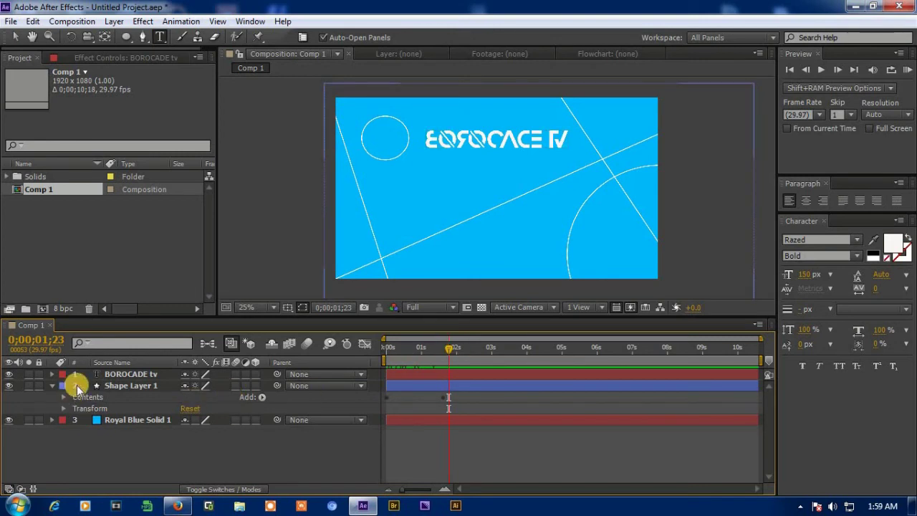
- Key the title layer's Opacity at 0% near the start, at 0;00;00;03
left_click(108, 376)
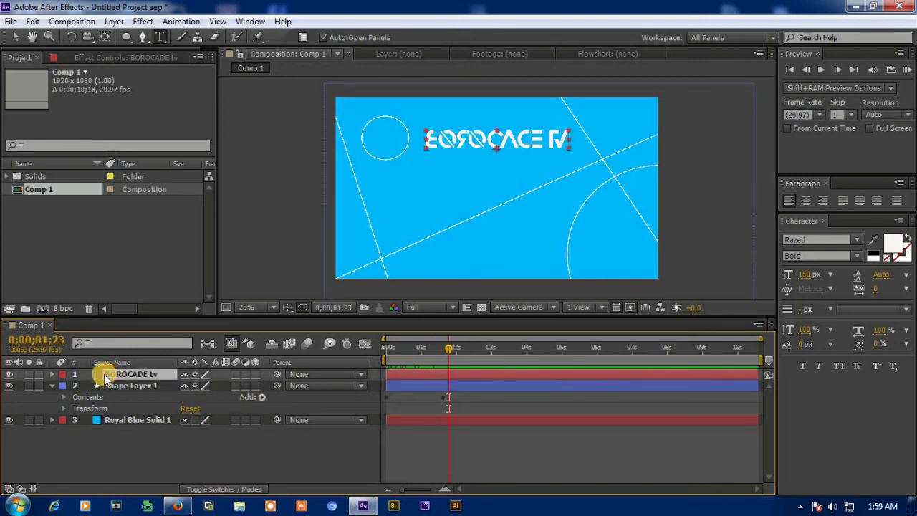
left_click(51, 375)
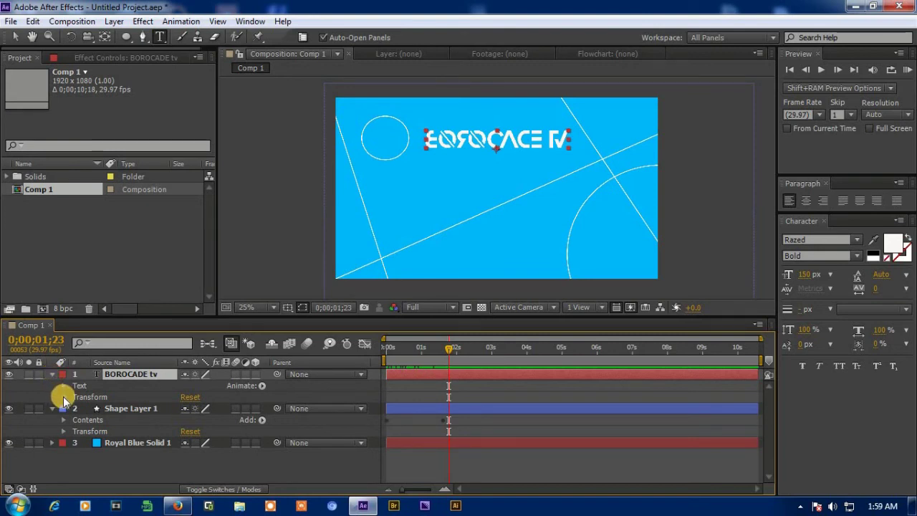
left_click(64, 397)
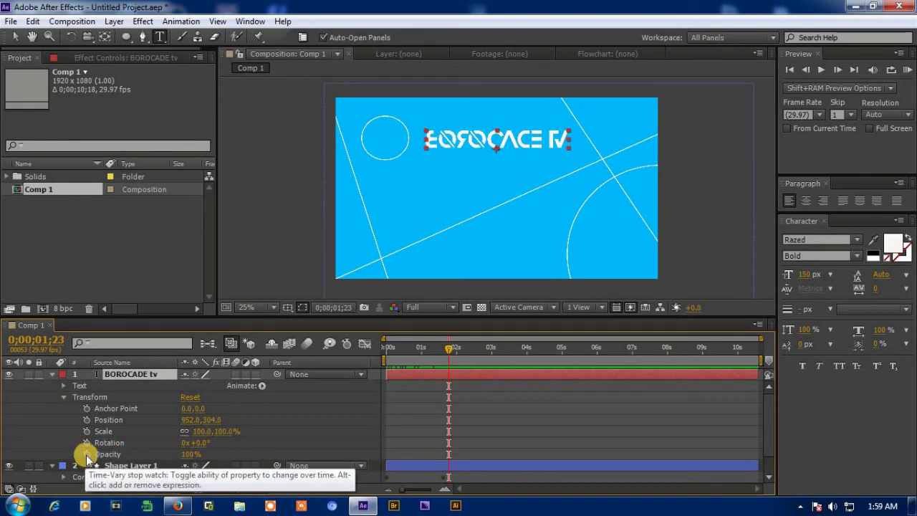
left_click_drag(448, 349, 391, 359)
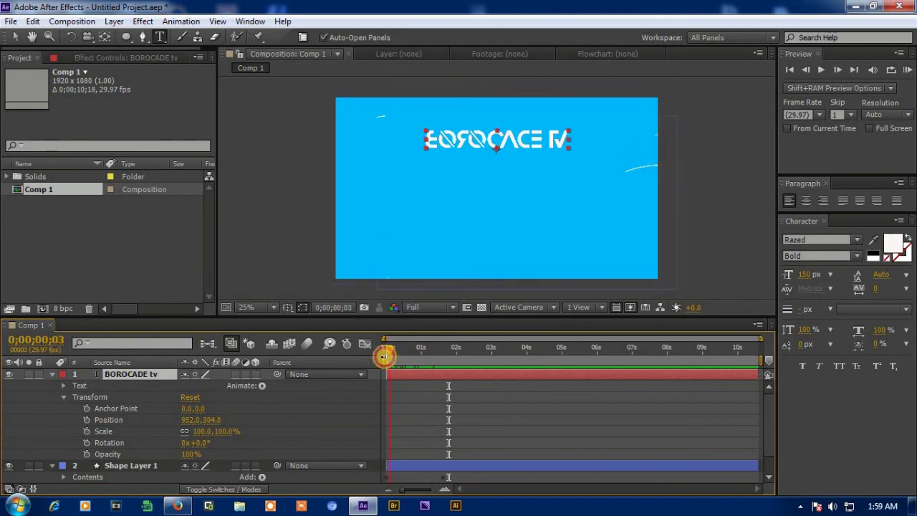
left_click(86, 455)
left_click(188, 454)
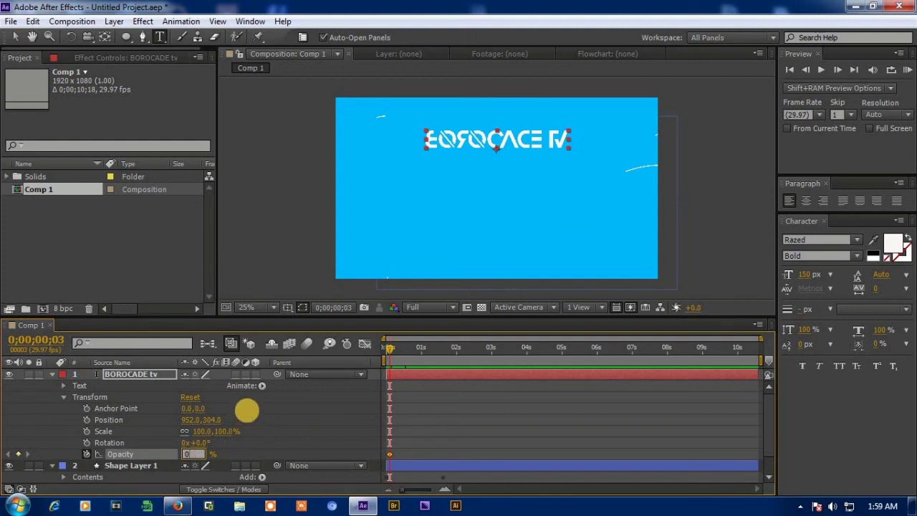
type("0")
key("Return")
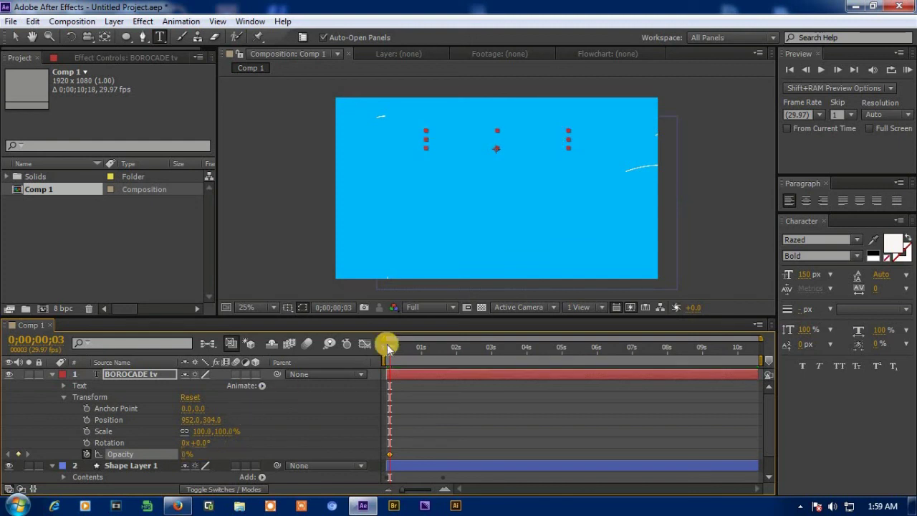
- Add a 90% Opacity keyframe at 0;00;01;22 and scrub back to preview the fade
left_click_drag(391, 351, 448, 351)
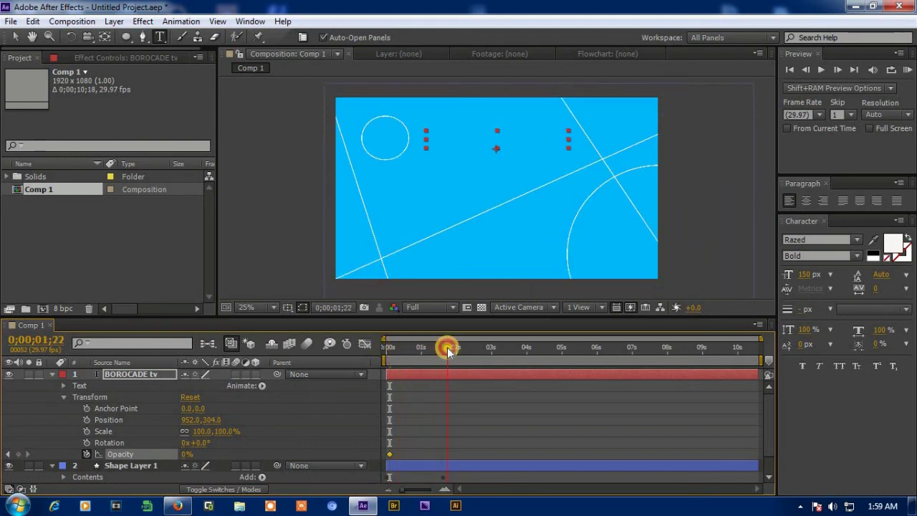
left_click(185, 455)
type("1")
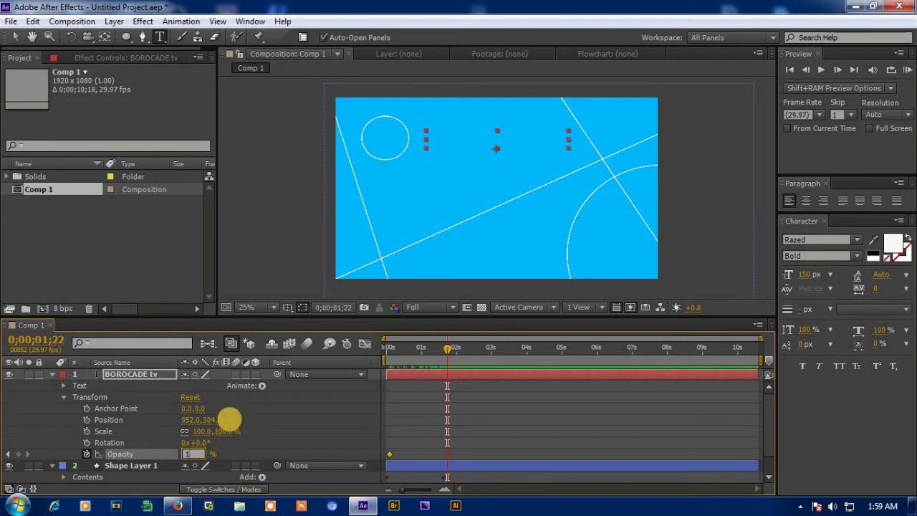
key("BackSpace")
type("90")
key("Return")
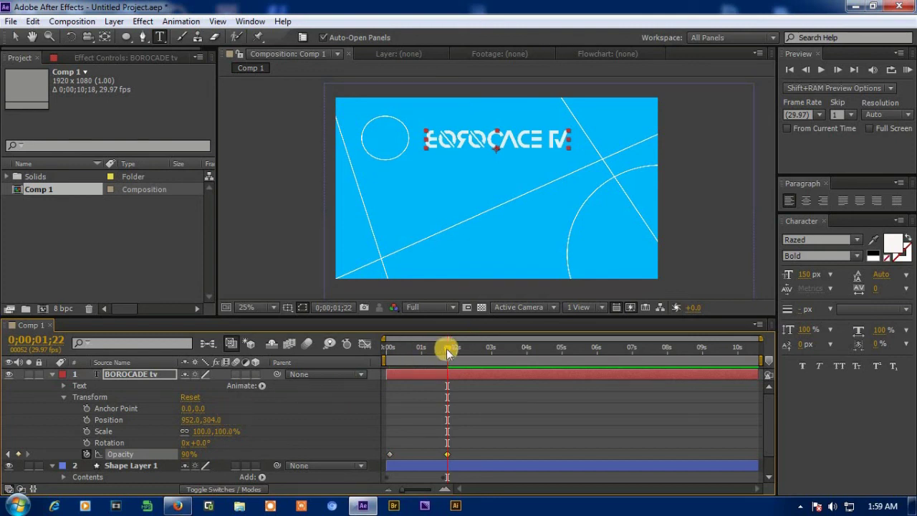
left_click_drag(447, 351, 411, 358)
left_click(303, 287)
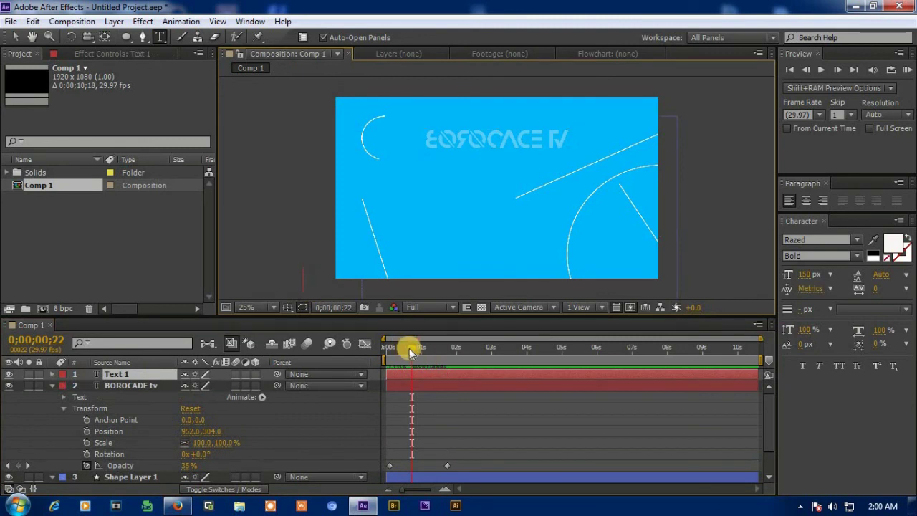
left_click_drag(413, 351, 453, 359)
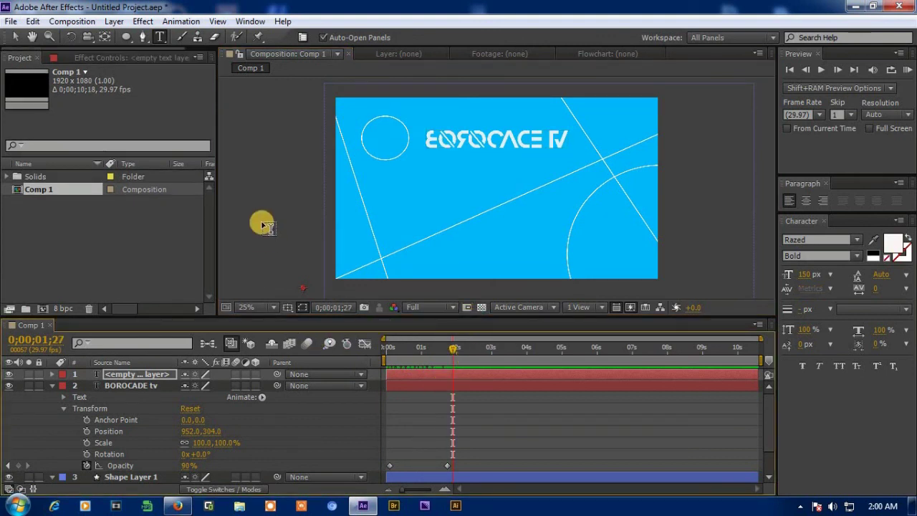
key("comma")
key("comma")
key("comma")
key("comma")
key("period")
key("period")
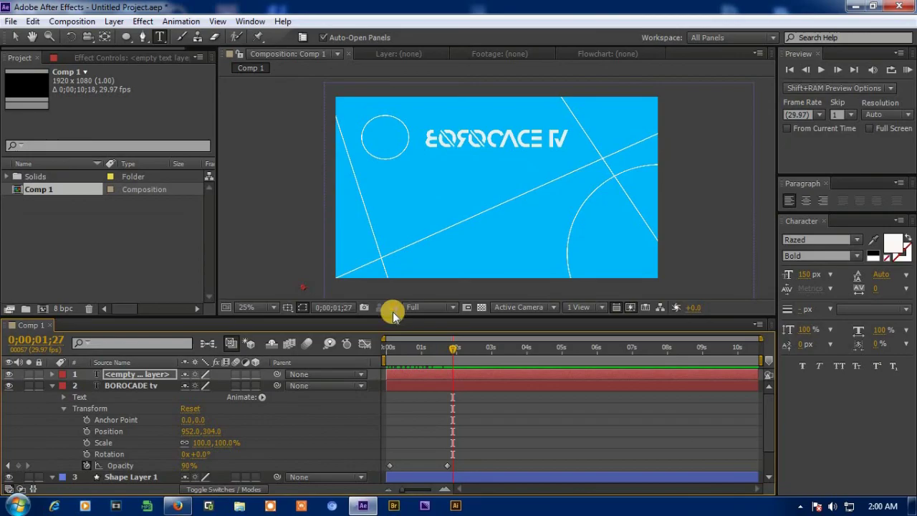